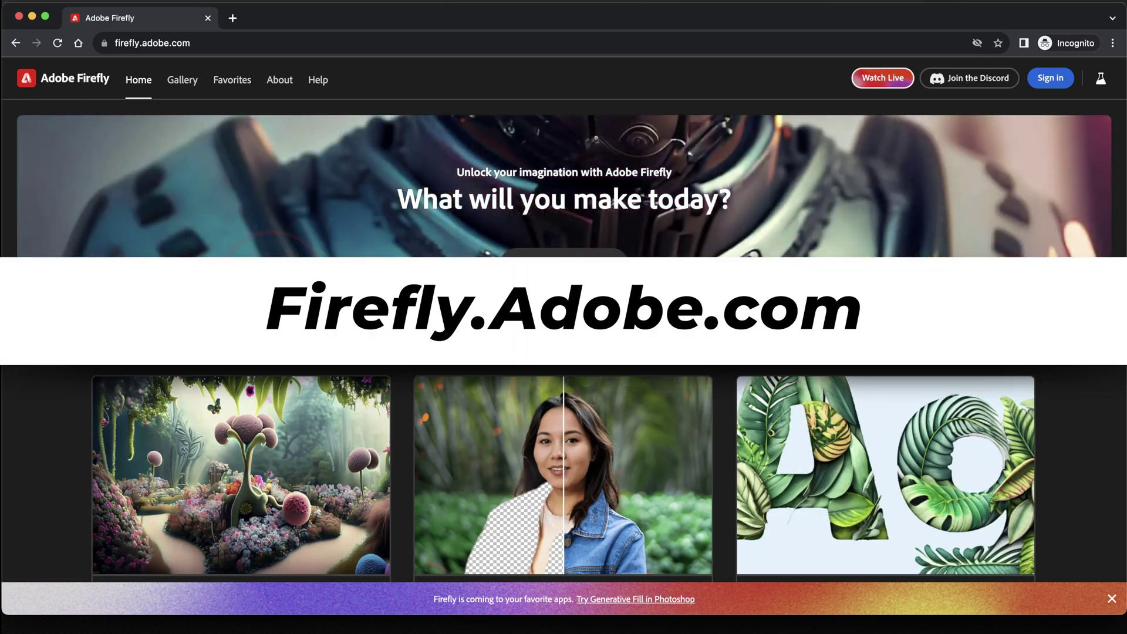
- Sign in to Firefly with an Adobe ID and agree to the generative AI user guidelines
left_click(1050, 79)
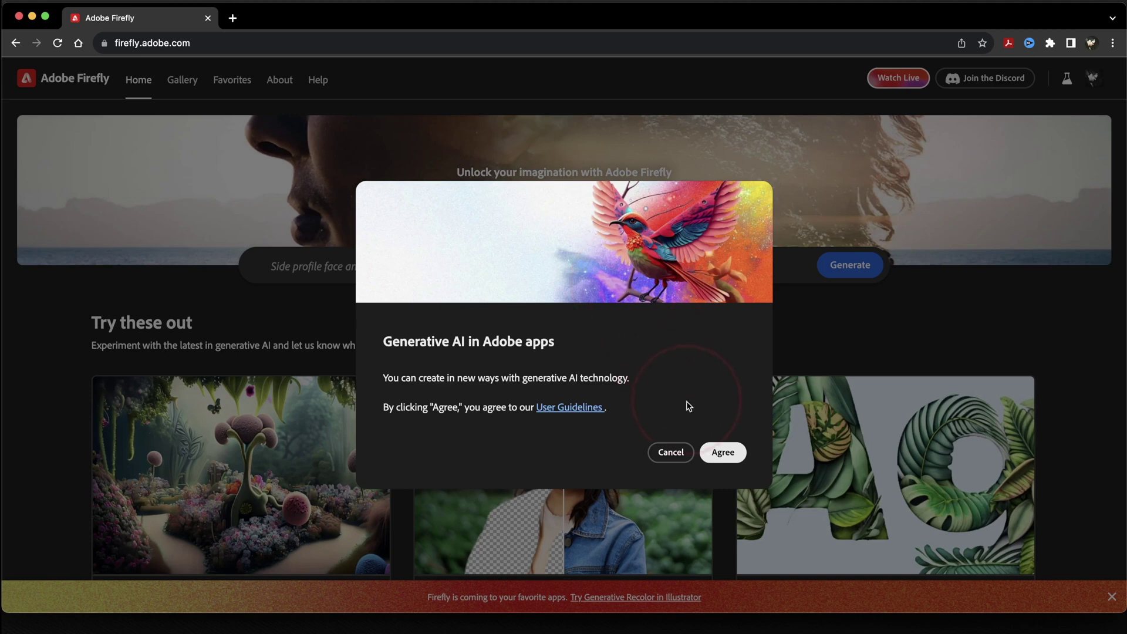
left_click(723, 453)
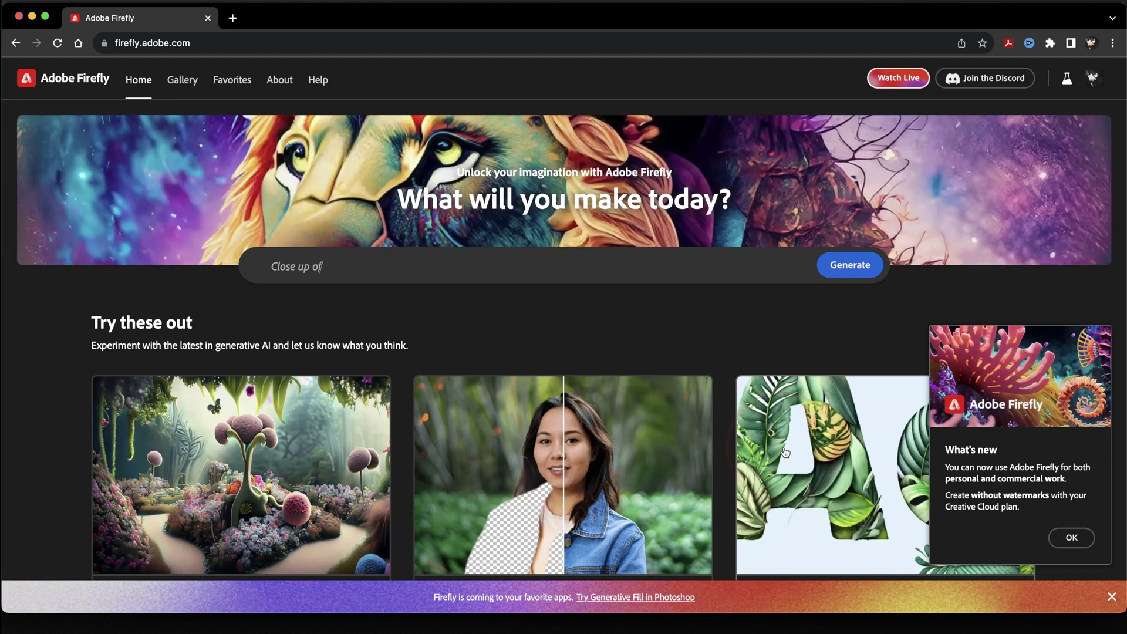
- Dismiss the What's new notice about personal and commercial use
left_click(1059, 535)
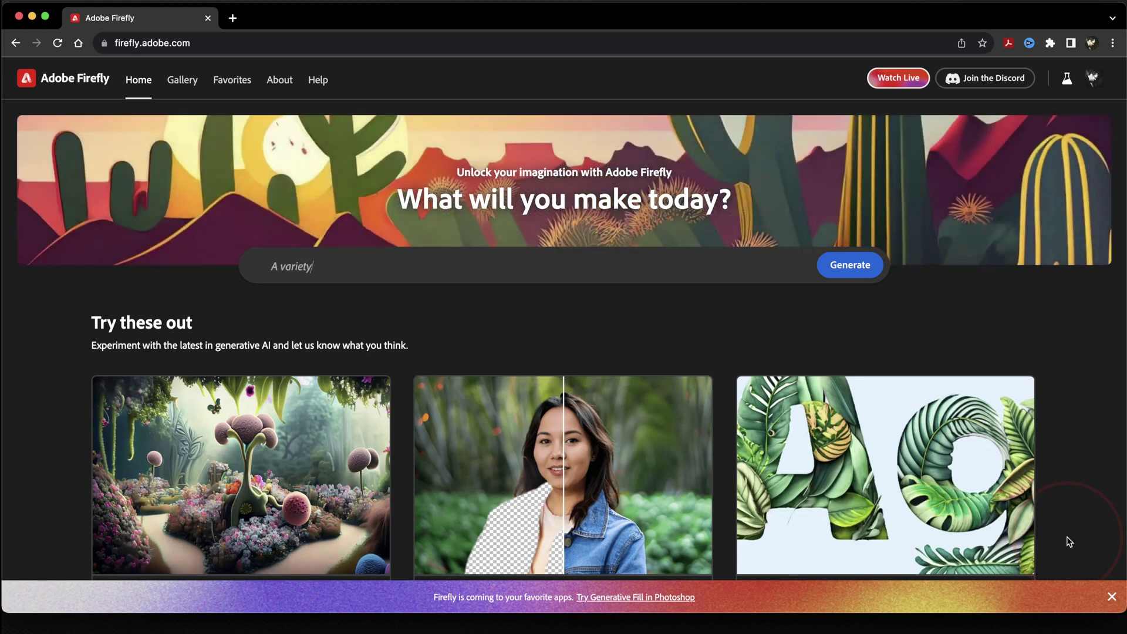
- Generate Text to image results for the prompt 'cabin on a lake in front of mountains'
left_click(431, 266)
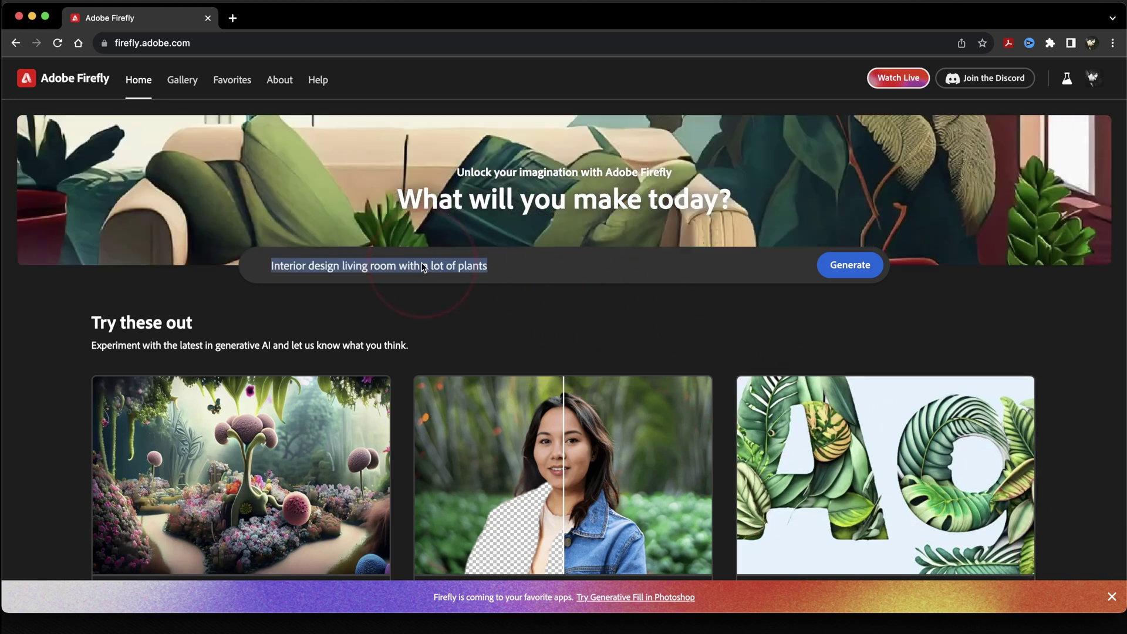
key("BackSpace")
type("cabin on a lake in front of mountains")
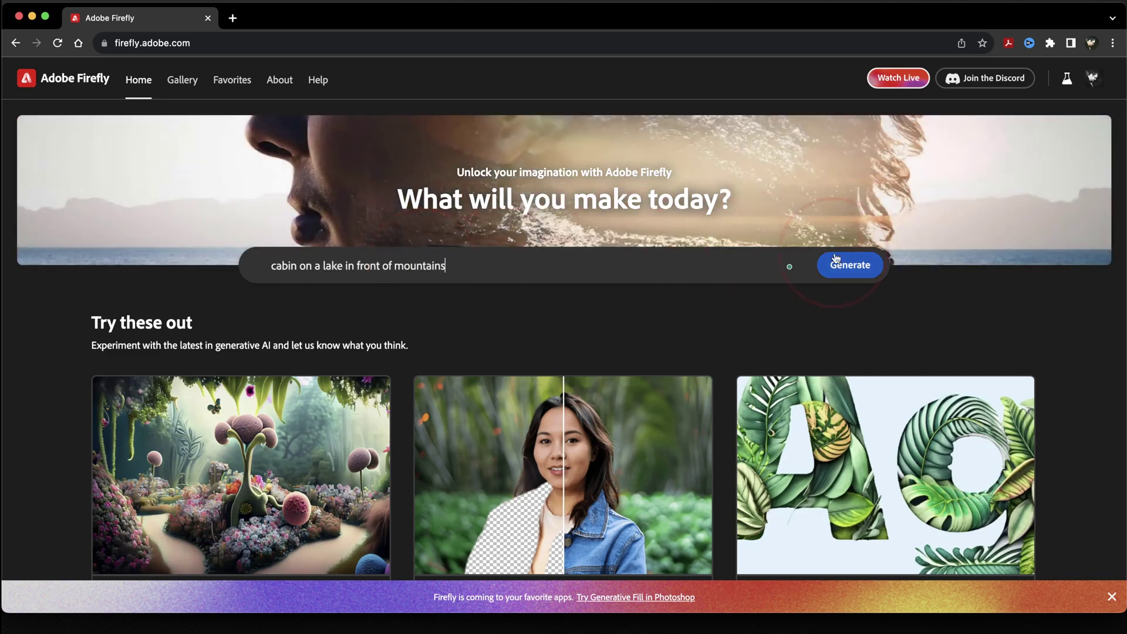
left_click(851, 268)
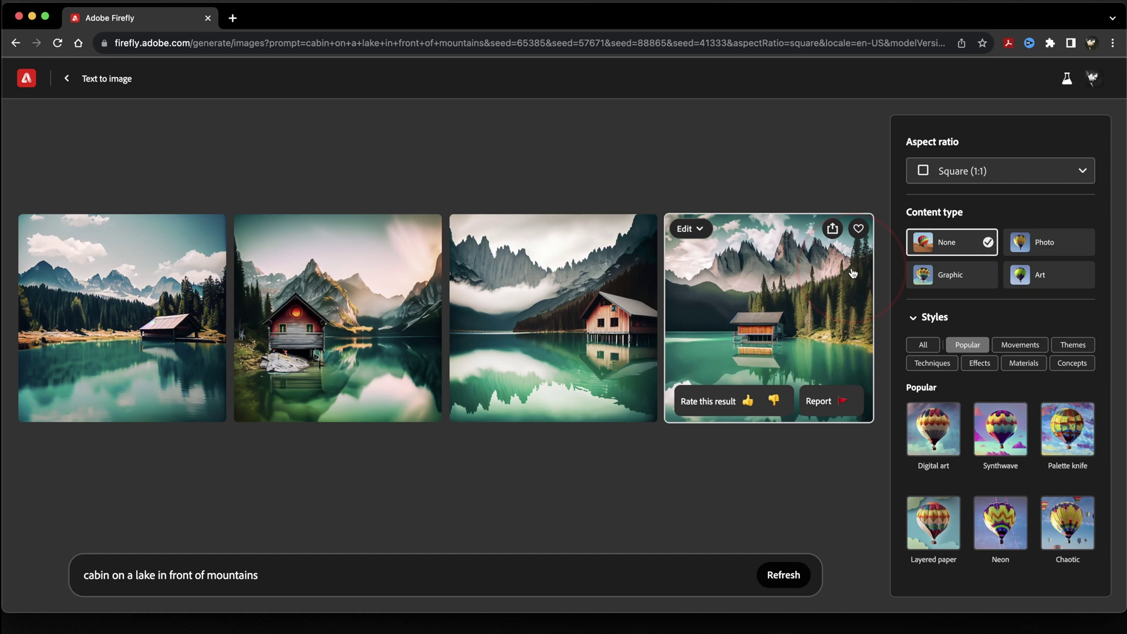
scroll(1000, 315, "down", 4)
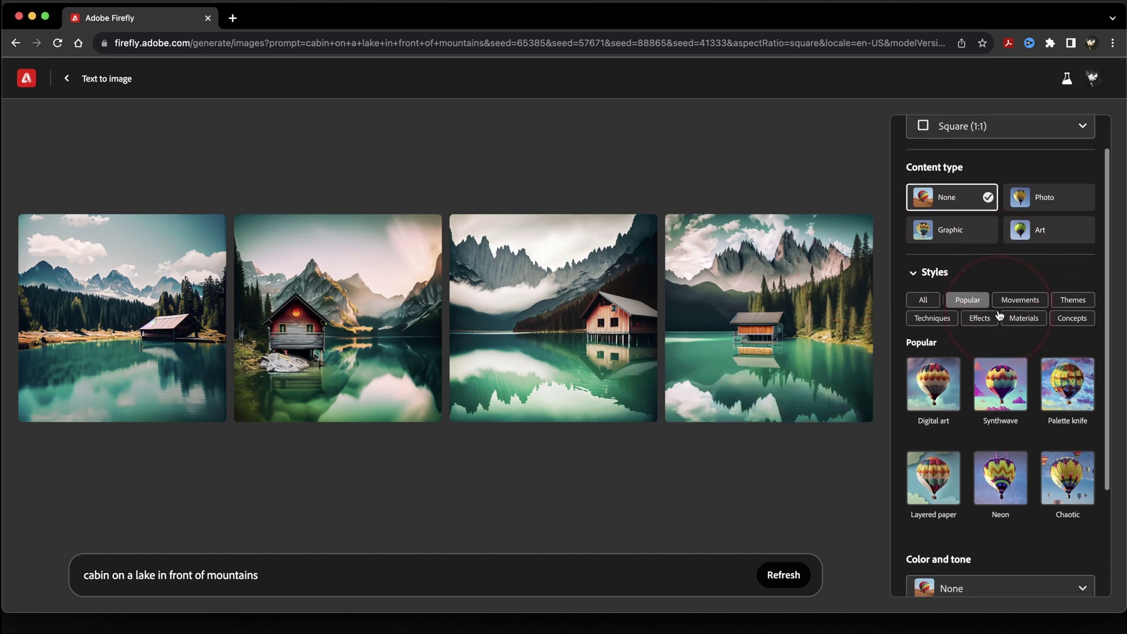
scroll(1000, 315, "down", 2)
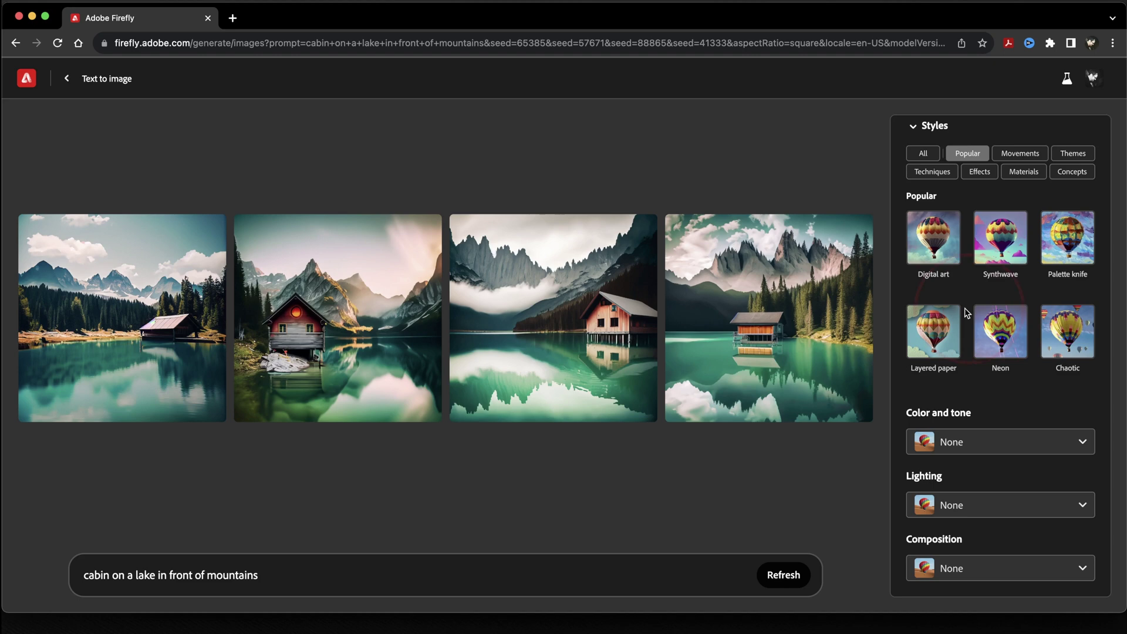
- Open Generative fill on the lighthouse seascape sample image
left_click(25, 78)
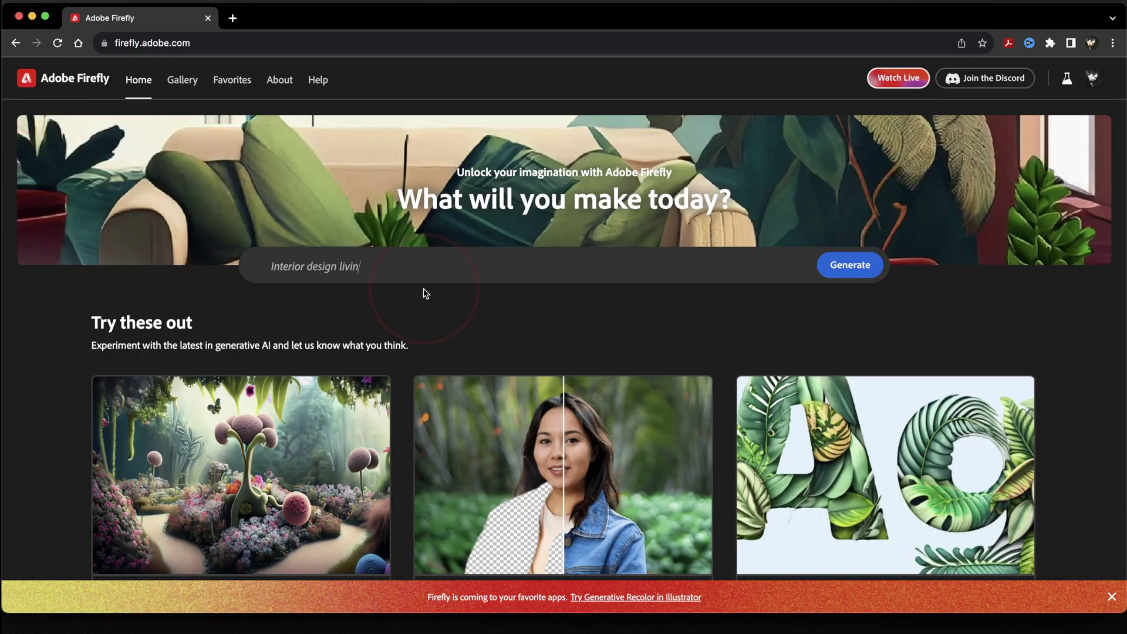
scroll(434, 300, "down", 3)
left_click(674, 456)
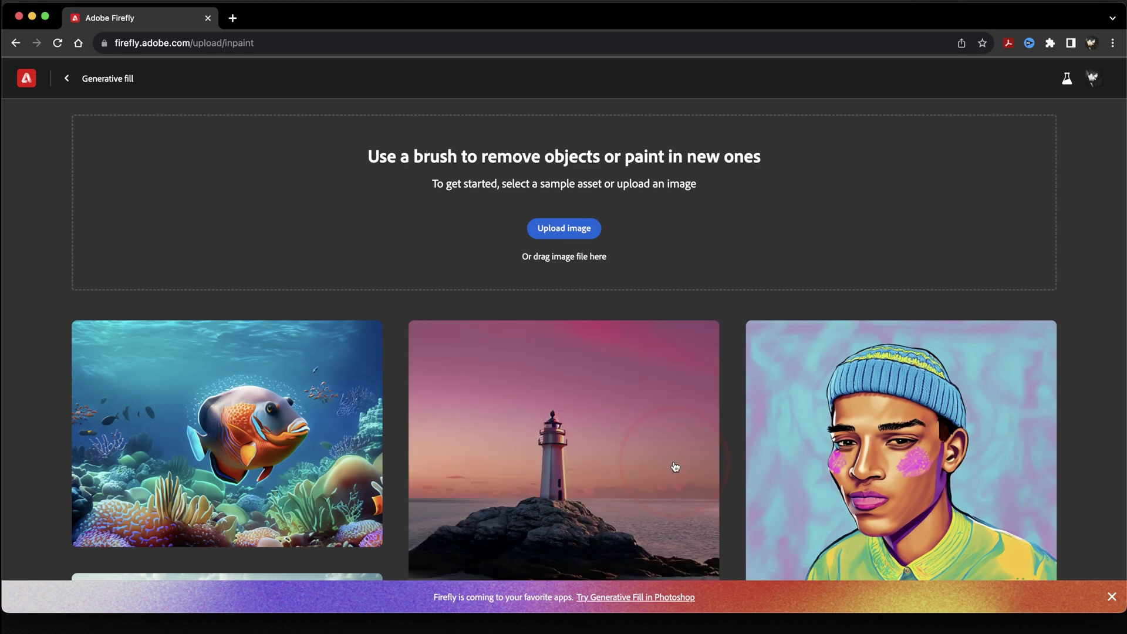
scroll(675, 467, "down", 4)
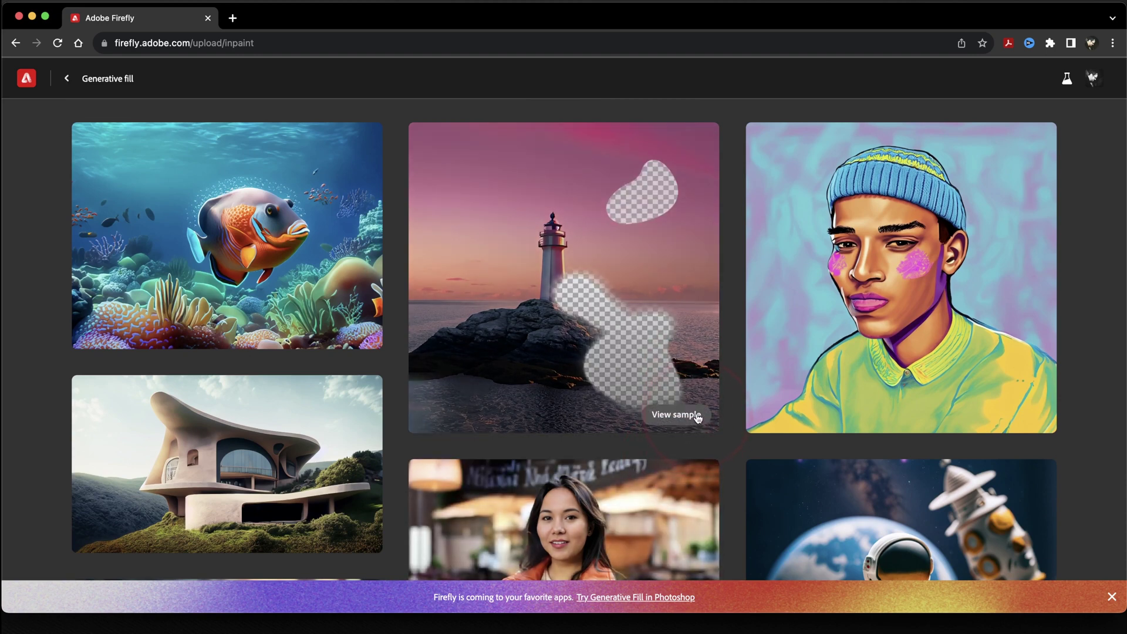
left_click(693, 414)
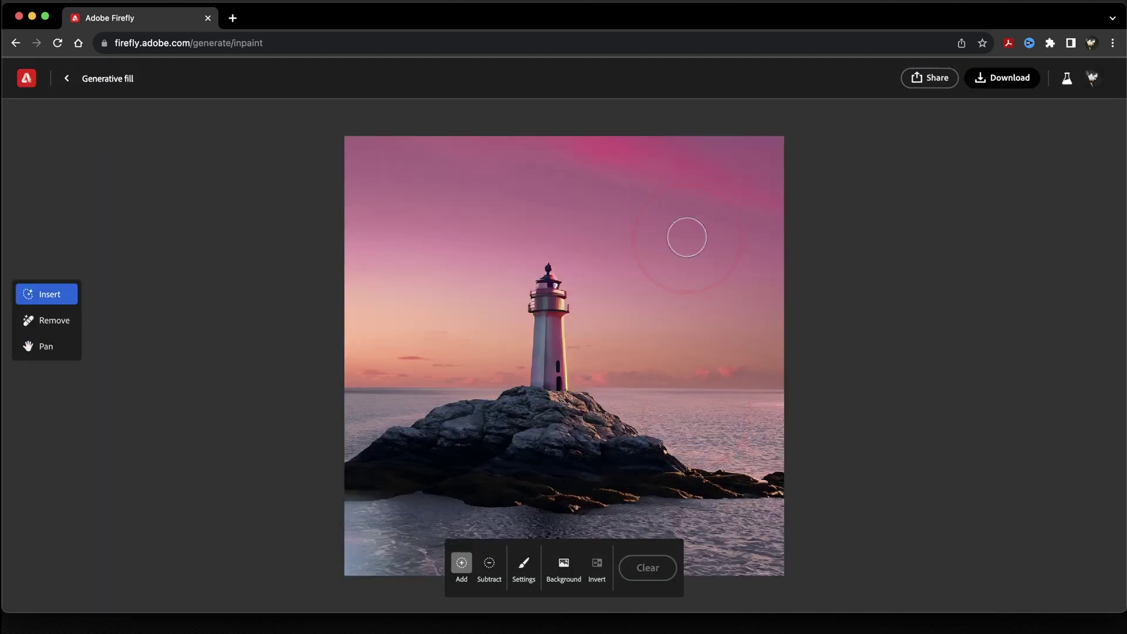
- Add seagulls to the sky with the prompt 'add some seagulls', keeping the third variant
mouse_move(672, 256)
left_mouse_down()
mouse_move(661, 258)
mouse_move(685, 261)
left_mouse_up()
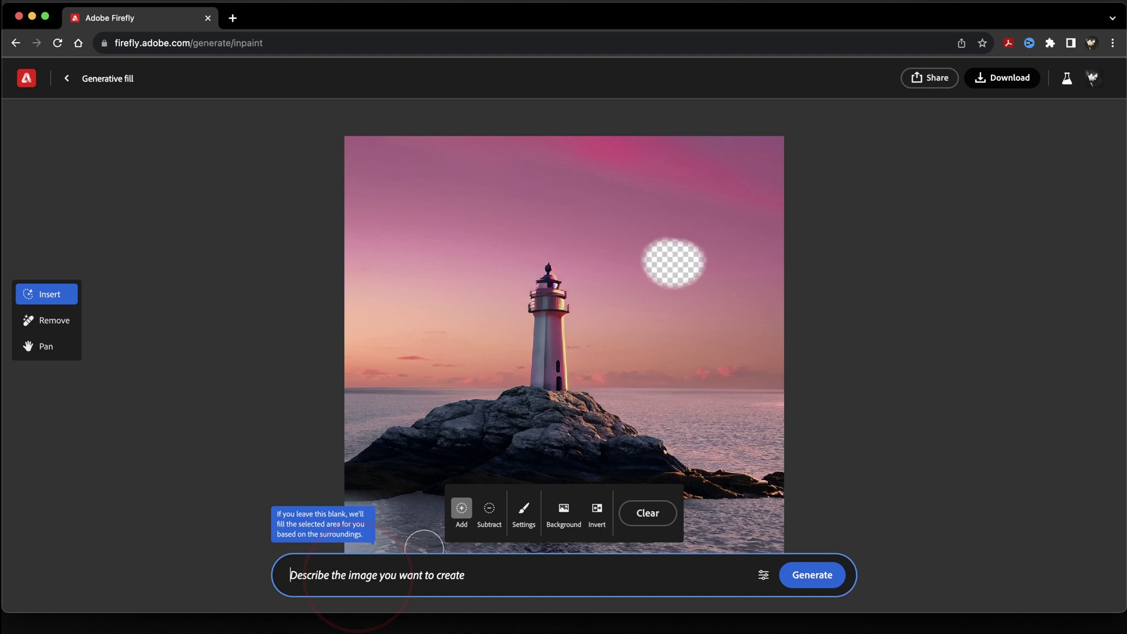
left_click(358, 577)
type("add some seagulls")
left_click(805, 574)
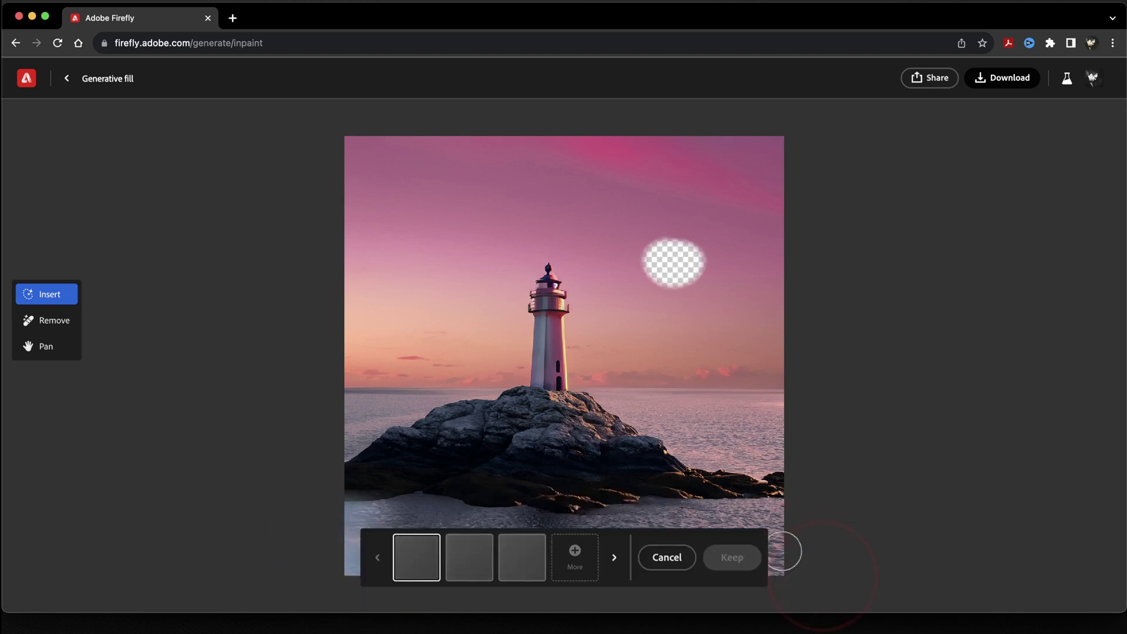
left_click(482, 558)
left_click(528, 559)
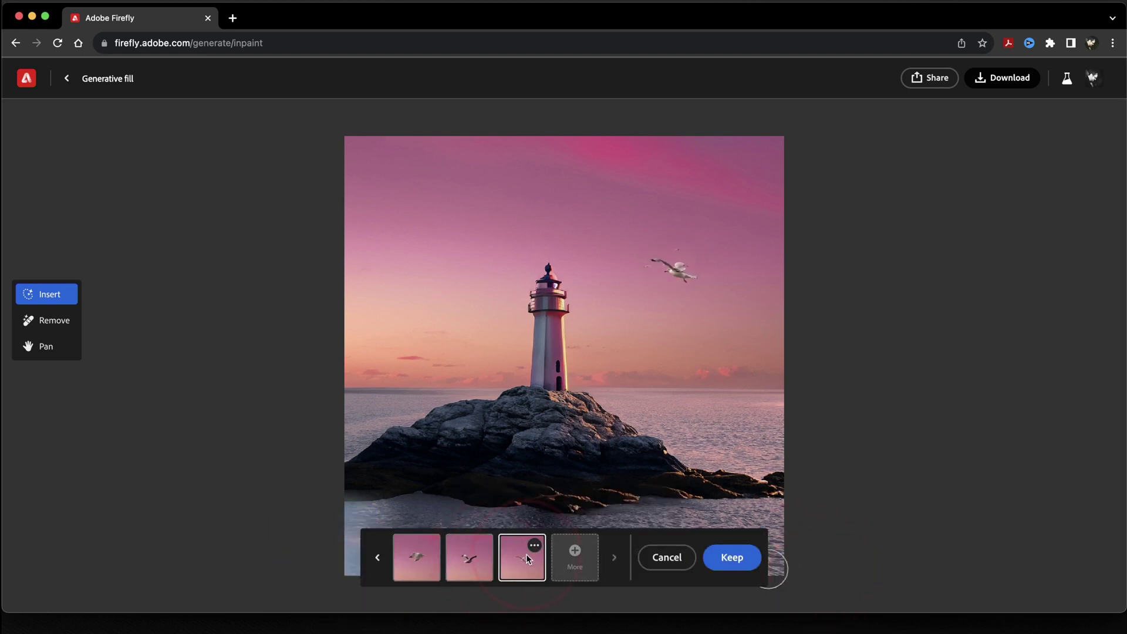
left_click(732, 557)
- Erase the lighthouse from the rock with a 'remov' fill, keep it, and return home
left_click_drag(546, 264, 549, 375)
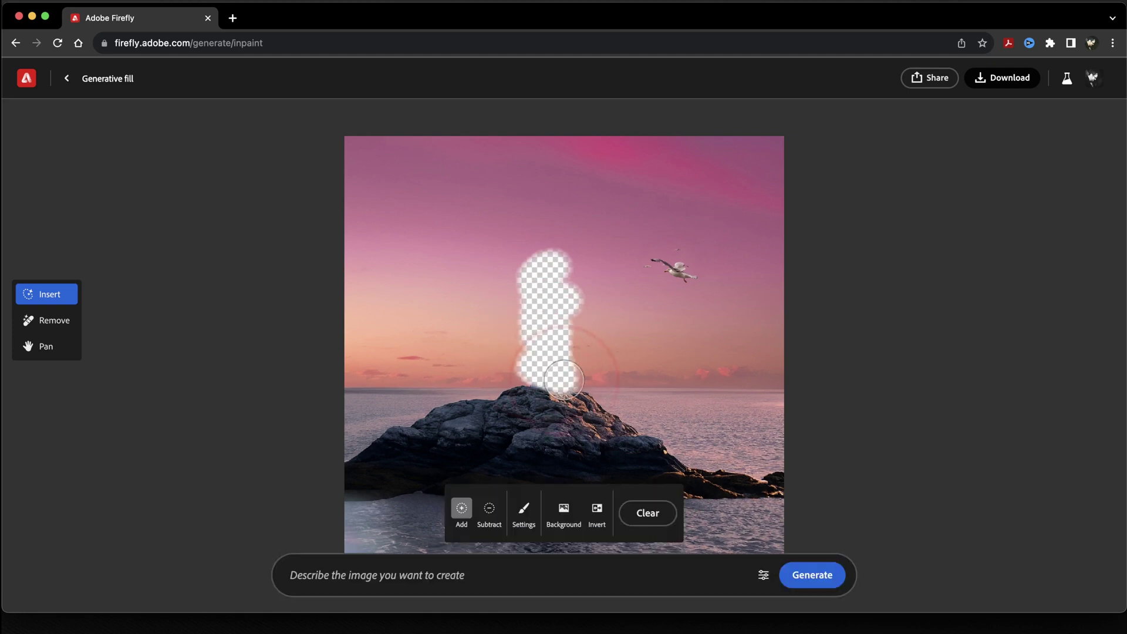
left_click(515, 582)
type("remove")
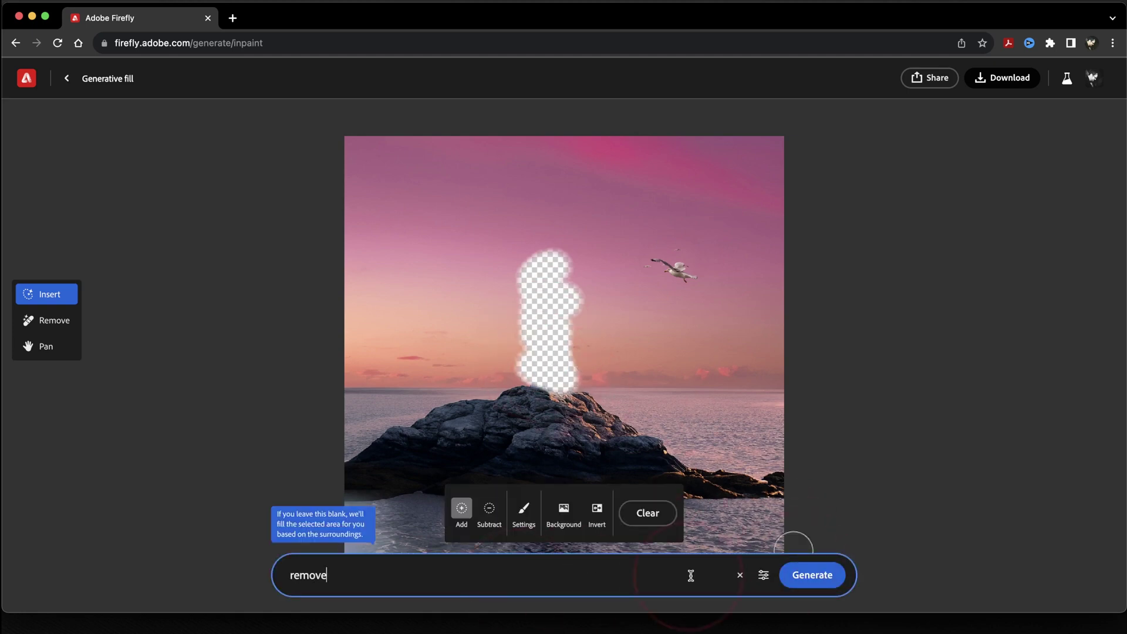
left_click(812, 575)
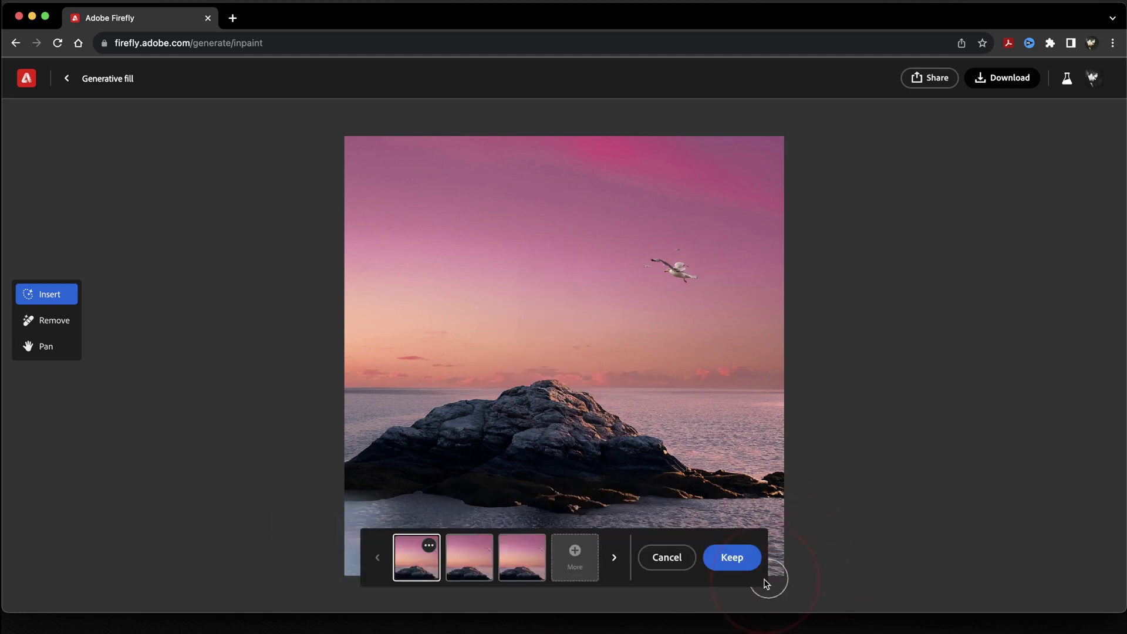
left_click(733, 557)
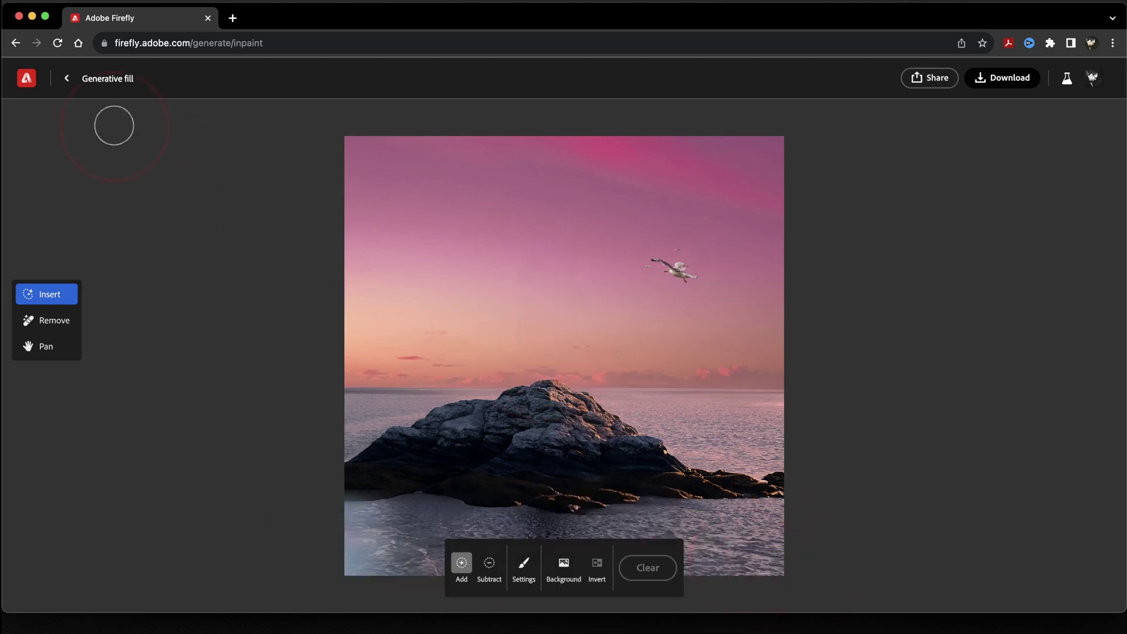
left_click(66, 79)
- Generate a Text effects rendering of 'FIRE' with the prompt 'add flames to letters'
scroll(822, 352, "down", 2)
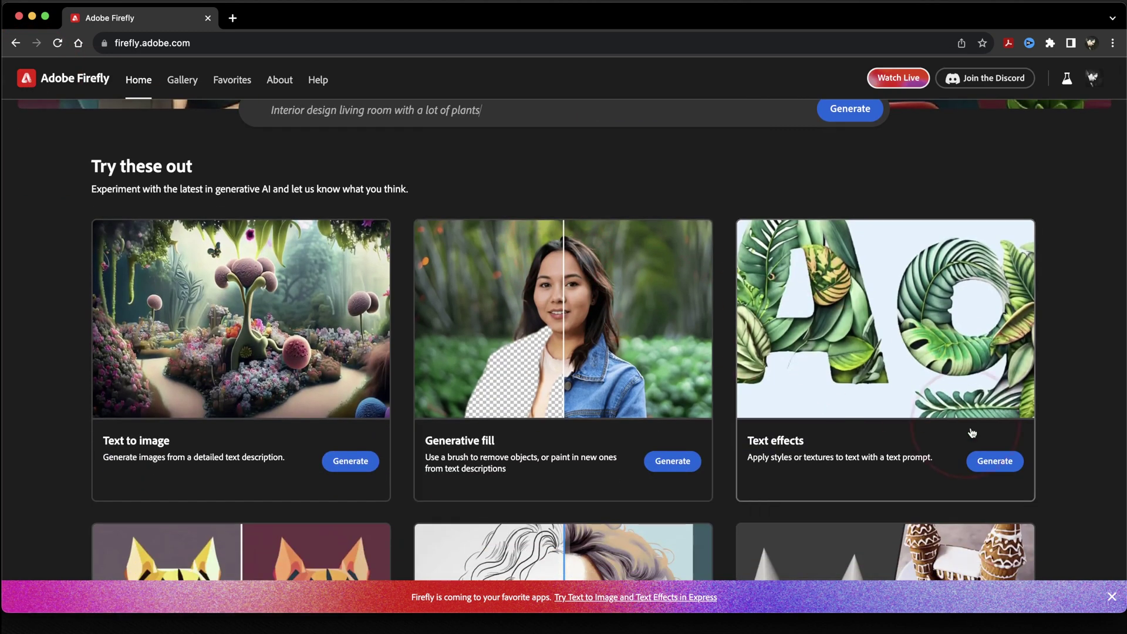
left_click(995, 461)
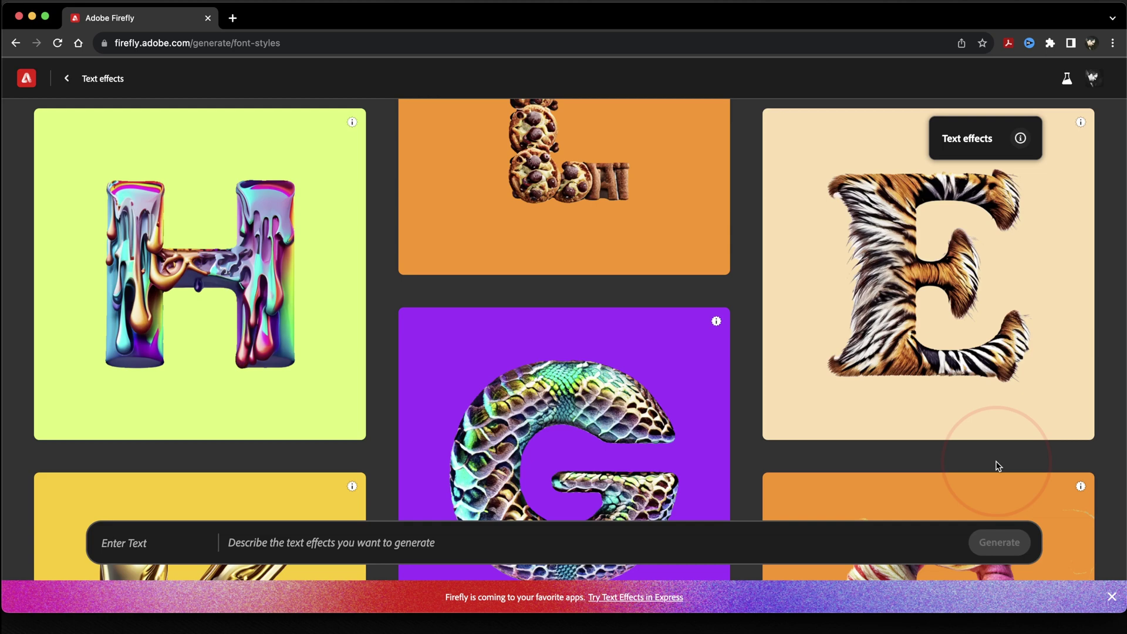
left_click(156, 541)
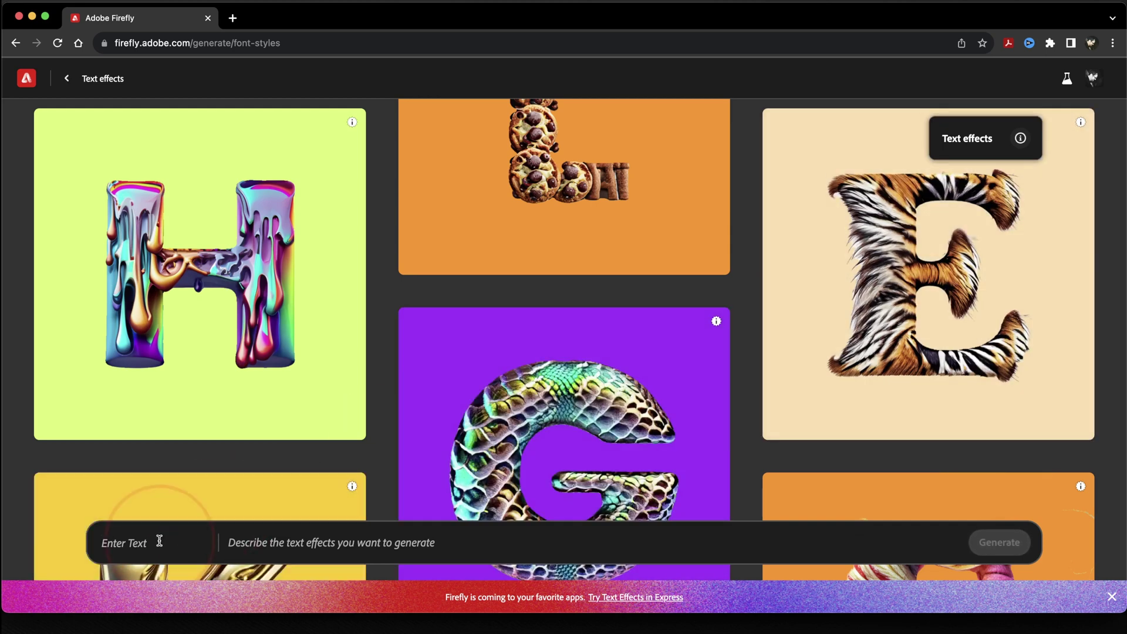
type("FIRE")
left_click(277, 542)
type("a")
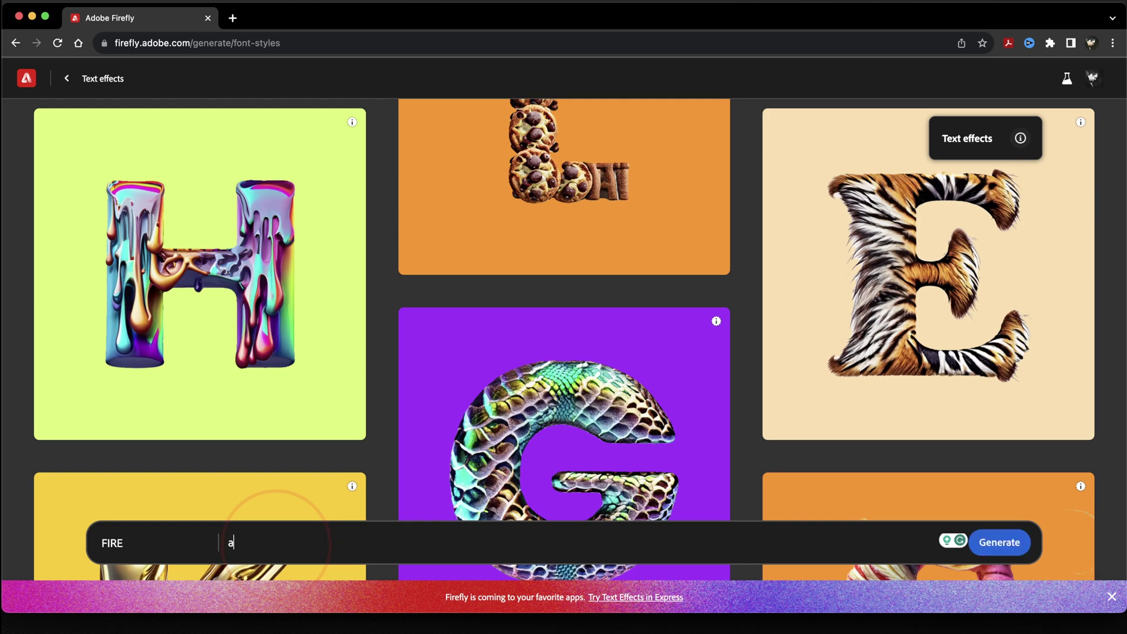
type("dd flames to letters")
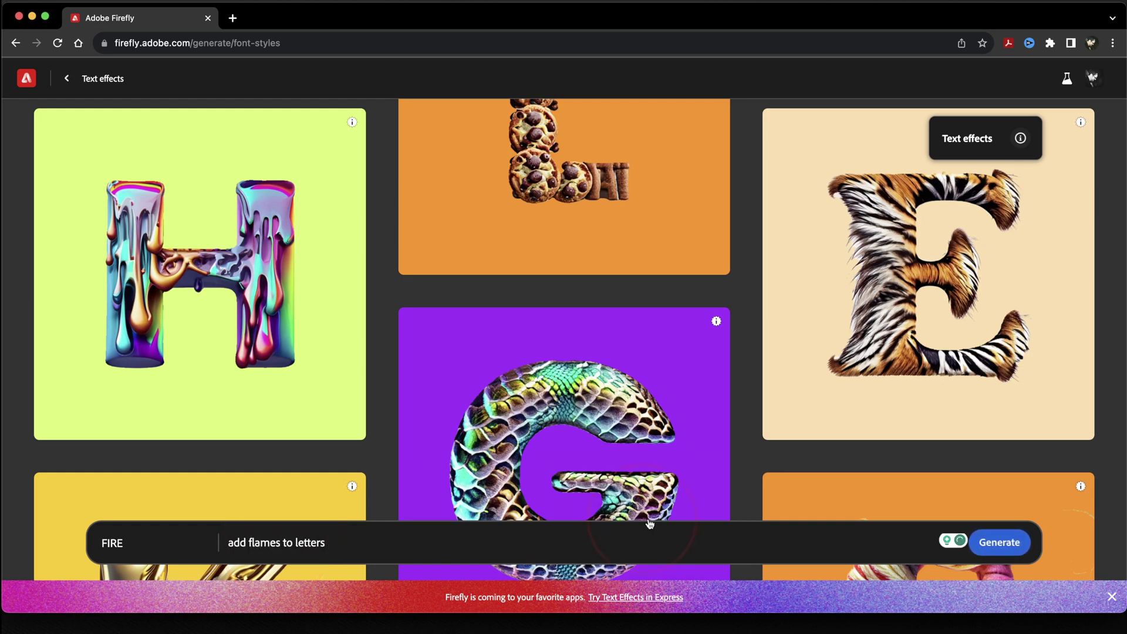
left_click(999, 544)
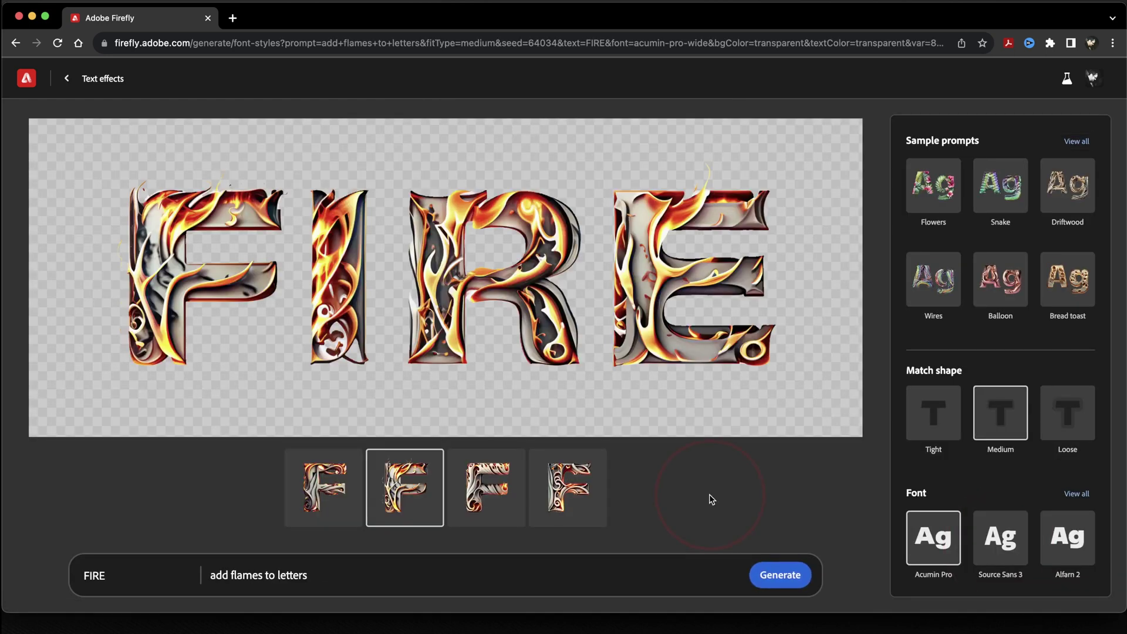
- Set Match shape to Loose and regenerate the flame lettering
left_click(1063, 411)
scroll(1058, 421, "down", 3)
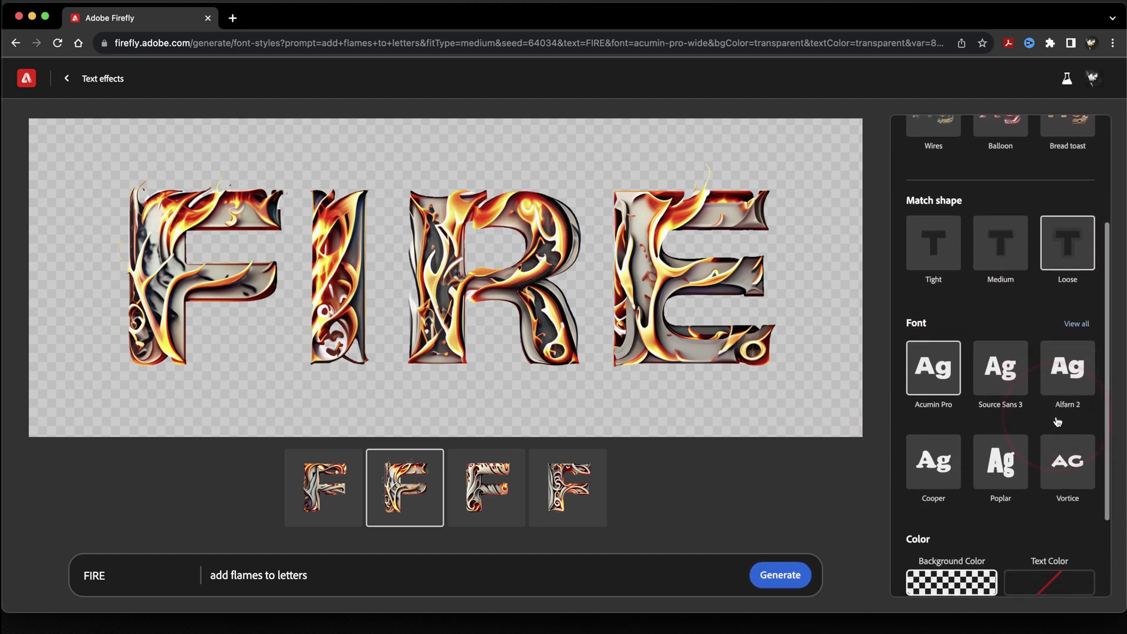
scroll(1057, 421, "down", 2)
scroll(1056, 423, "up", 5)
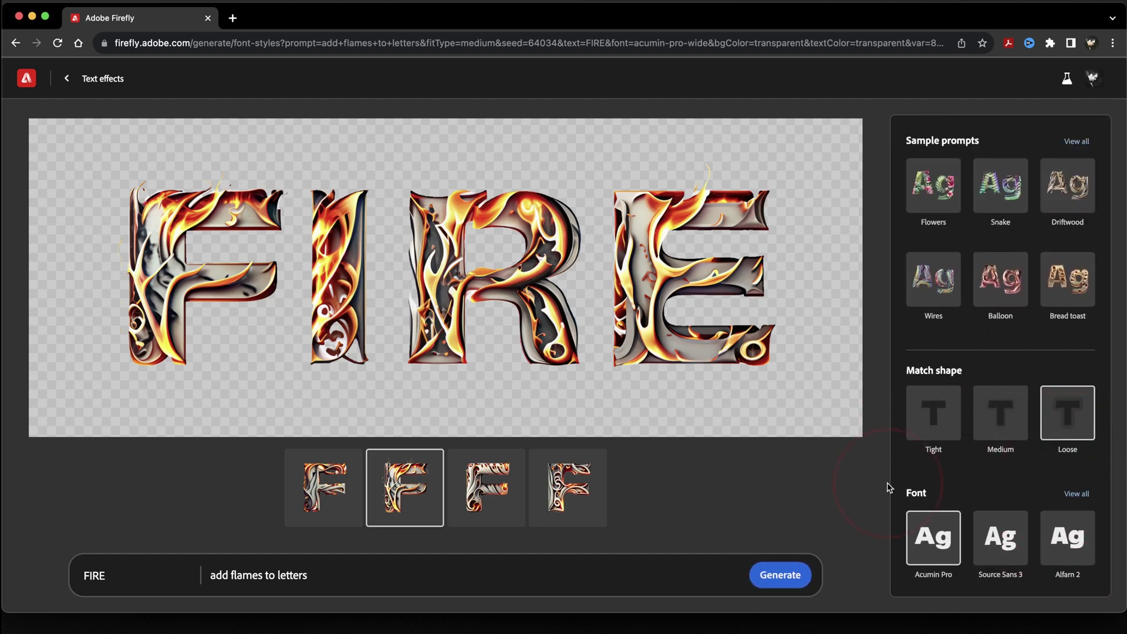
left_click(780, 575)
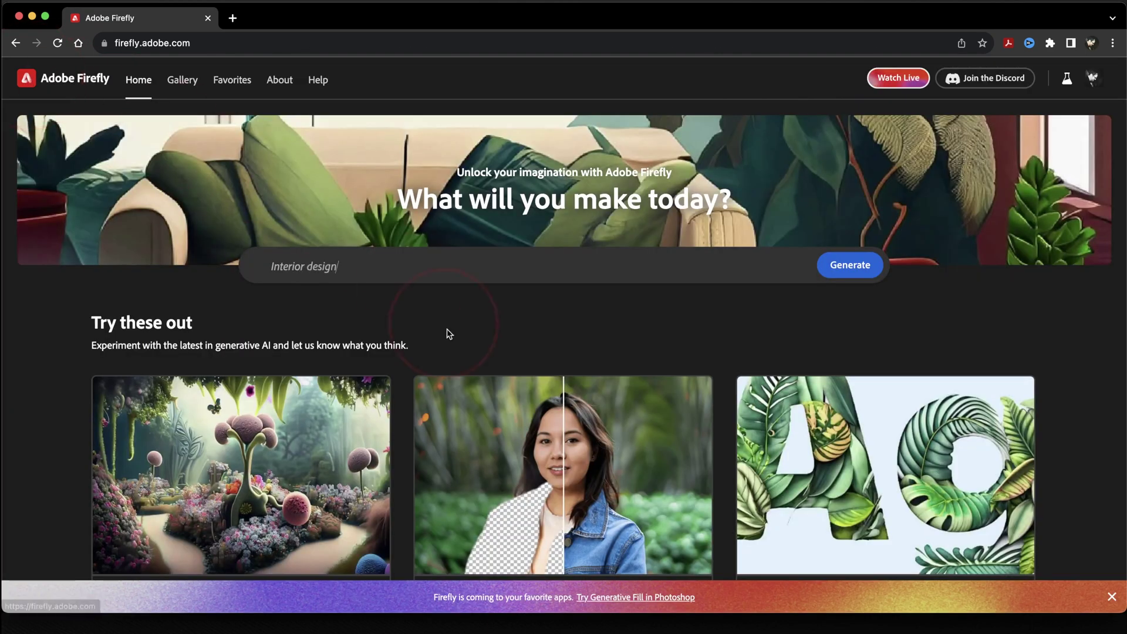
- Recolor the cat sample artwork with the 'Trippy disco lights' prompt in Generative recolor
scroll(449, 332, "down", 6)
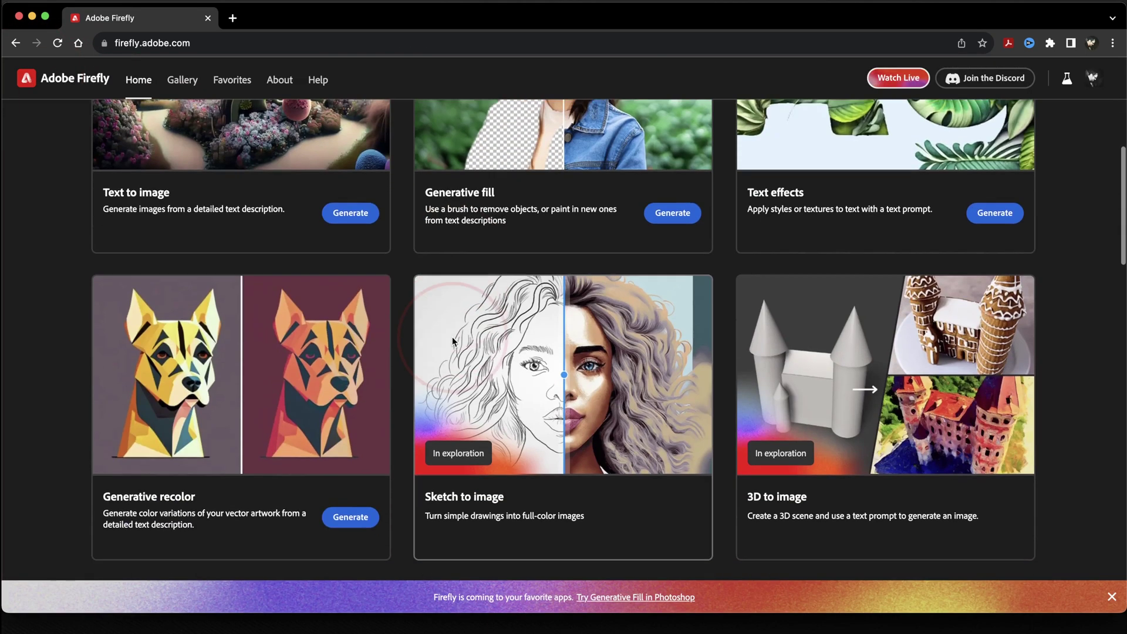
scroll(453, 339, "down", 2)
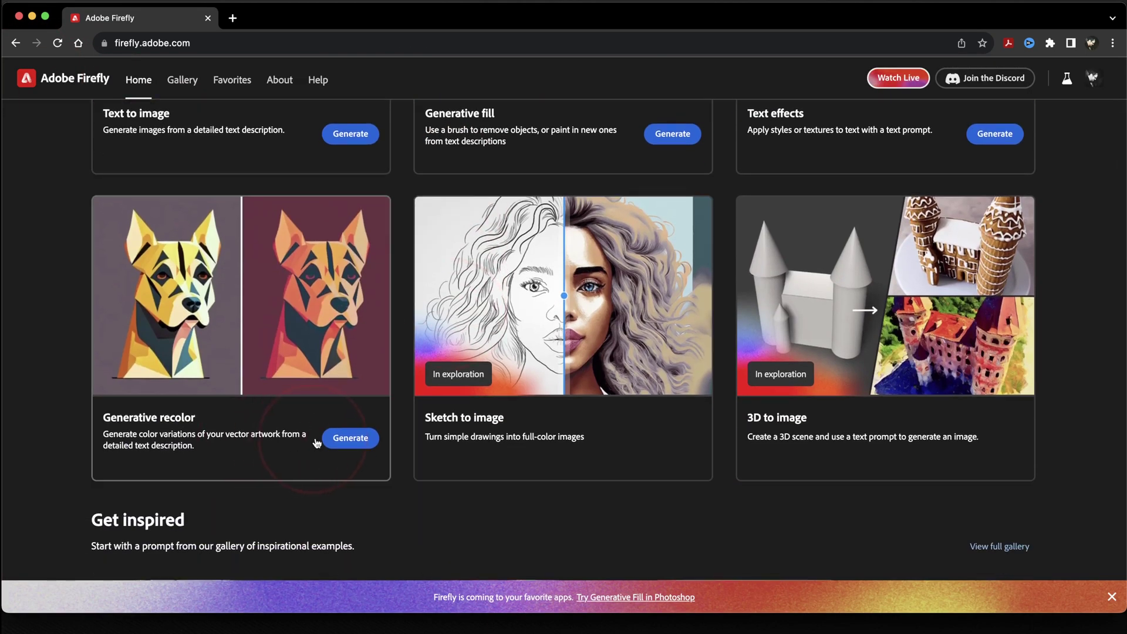
left_click(342, 438)
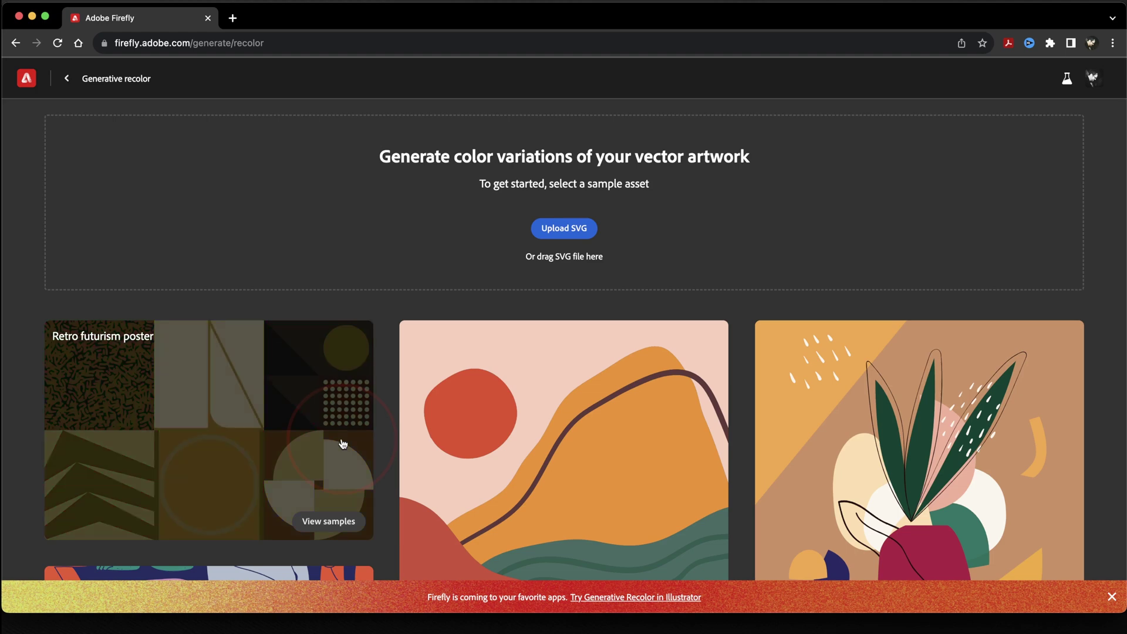
scroll(344, 443, "down", 10)
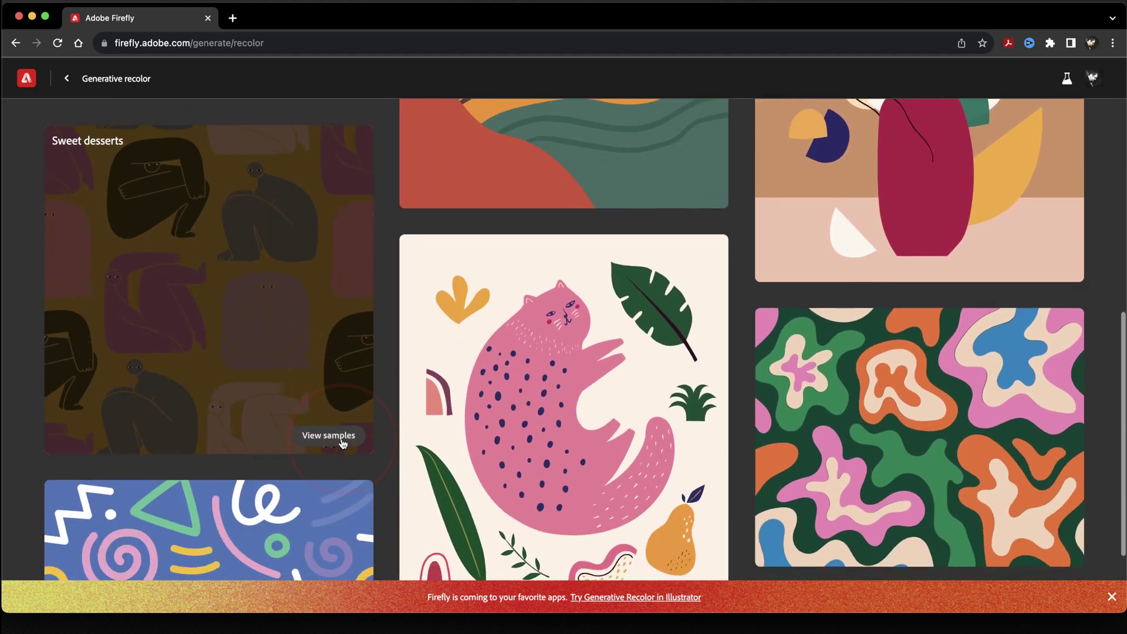
scroll(343, 444, "down", 2)
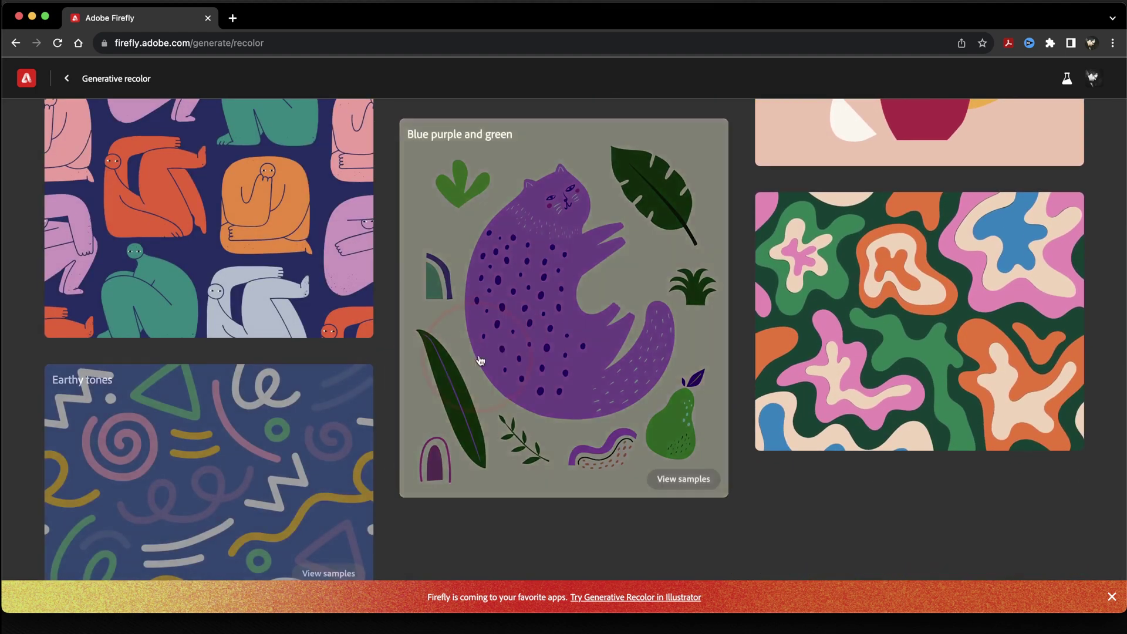
left_click(679, 478)
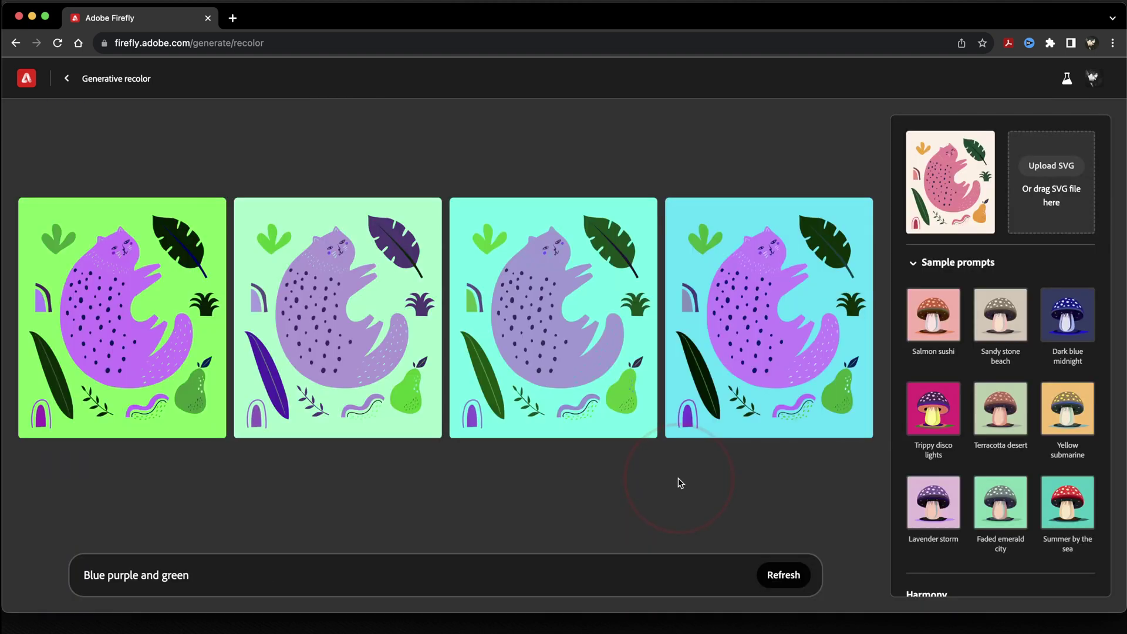
left_click(937, 415)
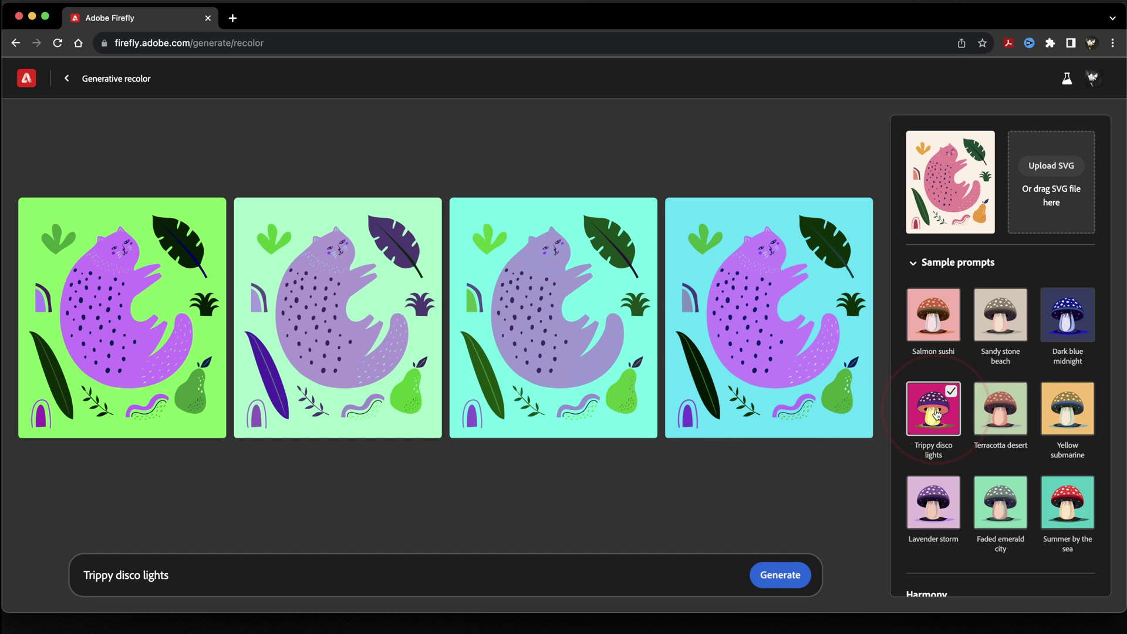
left_click(780, 576)
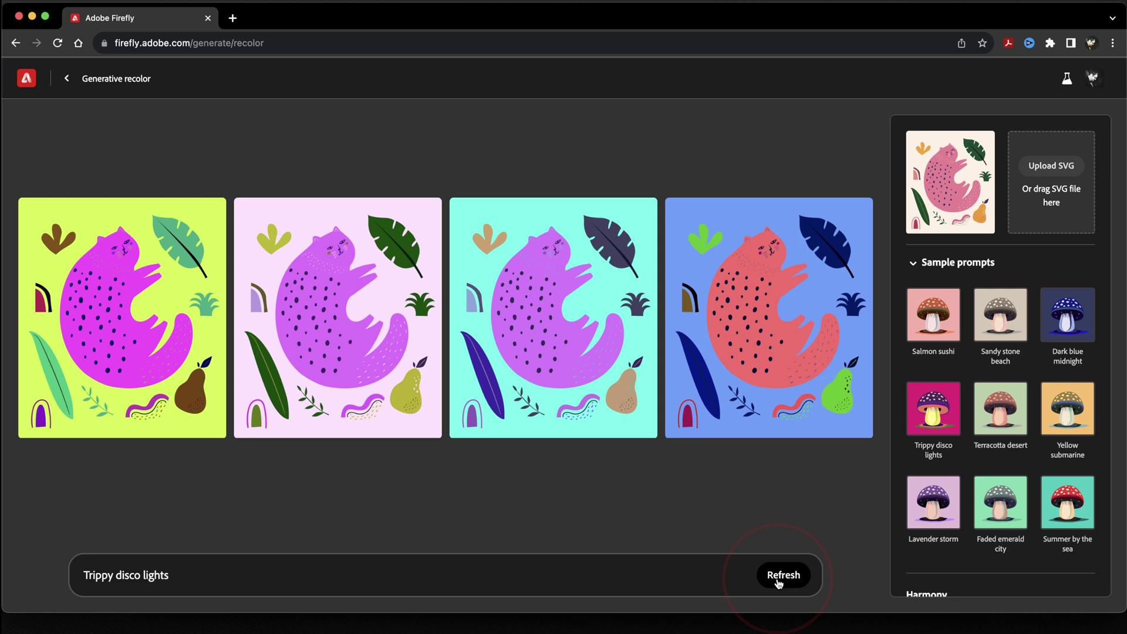
- Regenerate the cat recolors with the prompt 'use pastel colors'
triple_click(174, 573)
type("use ")
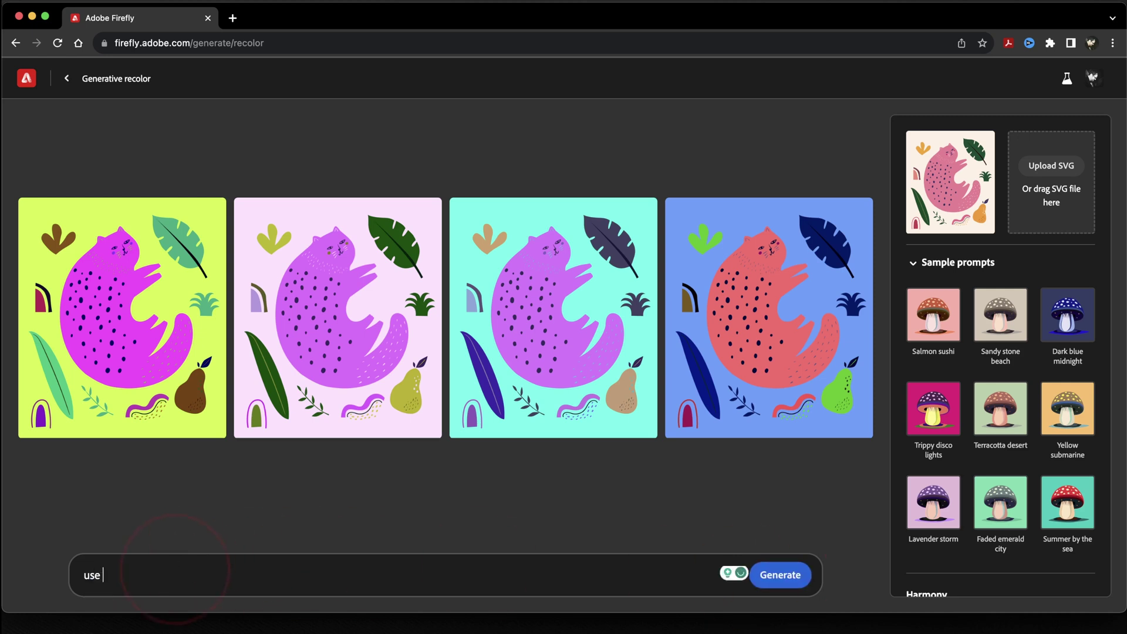
type("pastel colors")
left_click(784, 576)
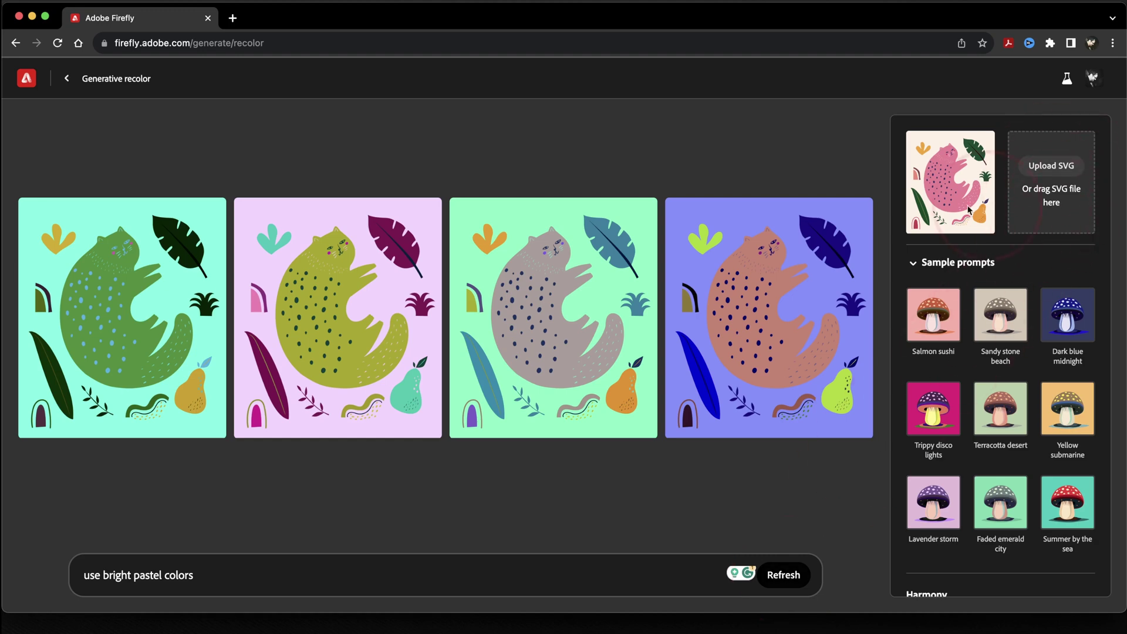
left_click(25, 78)
scroll(523, 330, "down", 7)
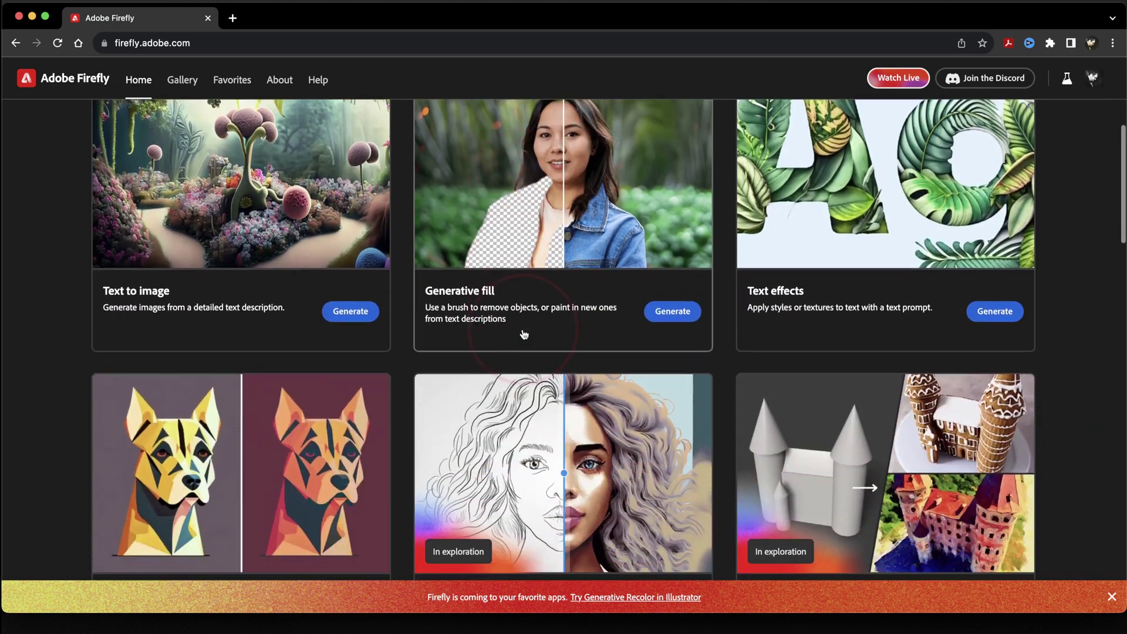
scroll(823, 350, "down", 20)
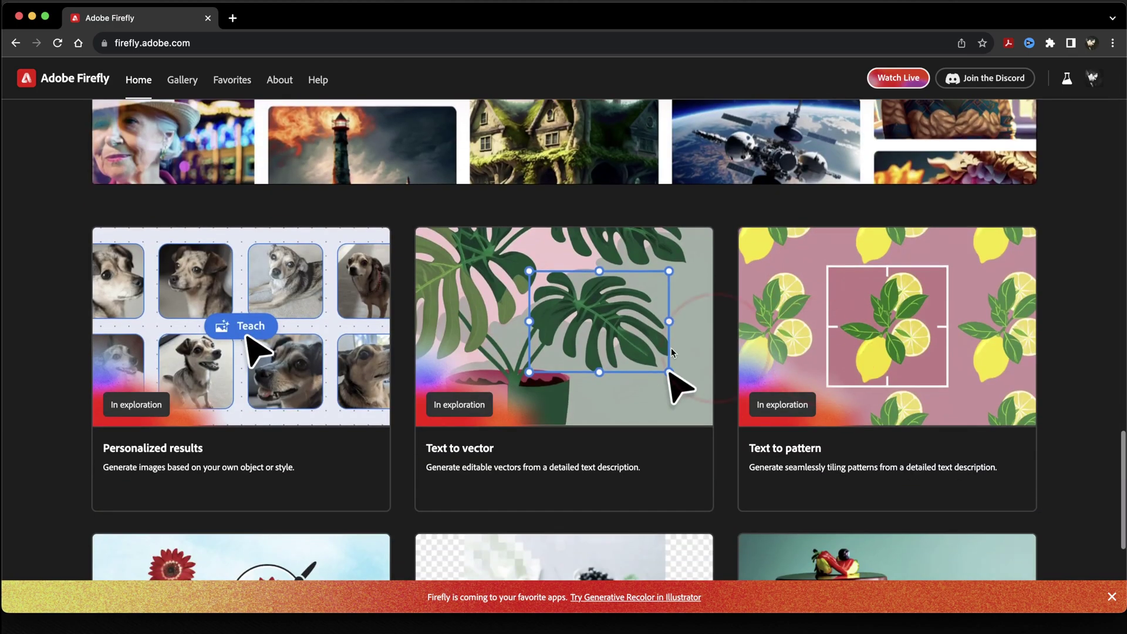
scroll(306, 338, "down", 4)
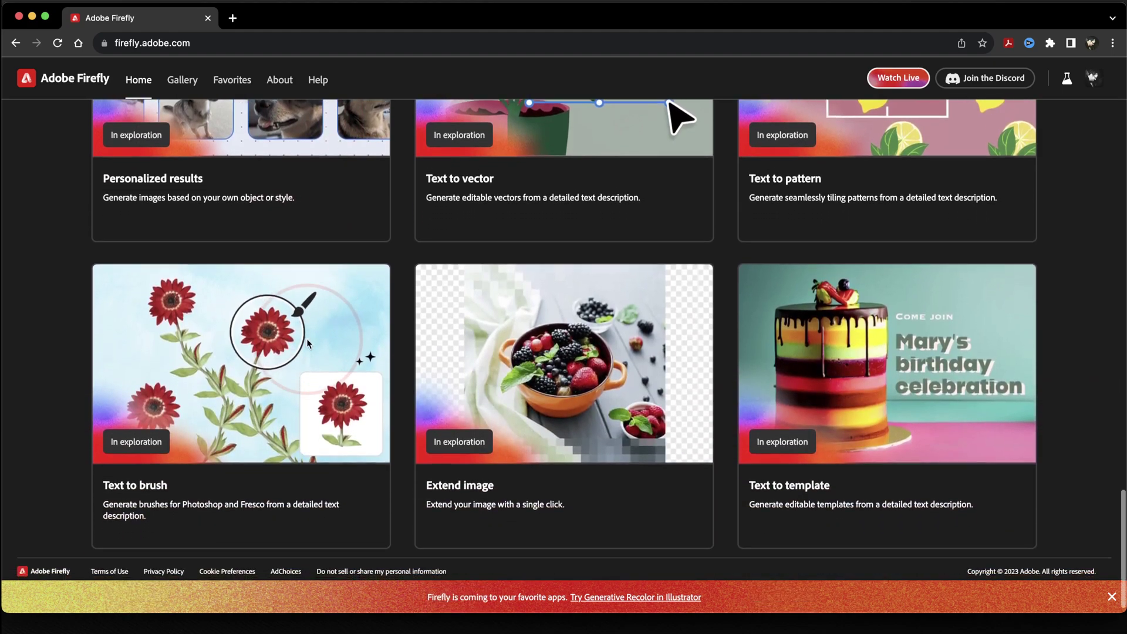
scroll(307, 338, "up", 20)
scroll(308, 344, "up", 6)
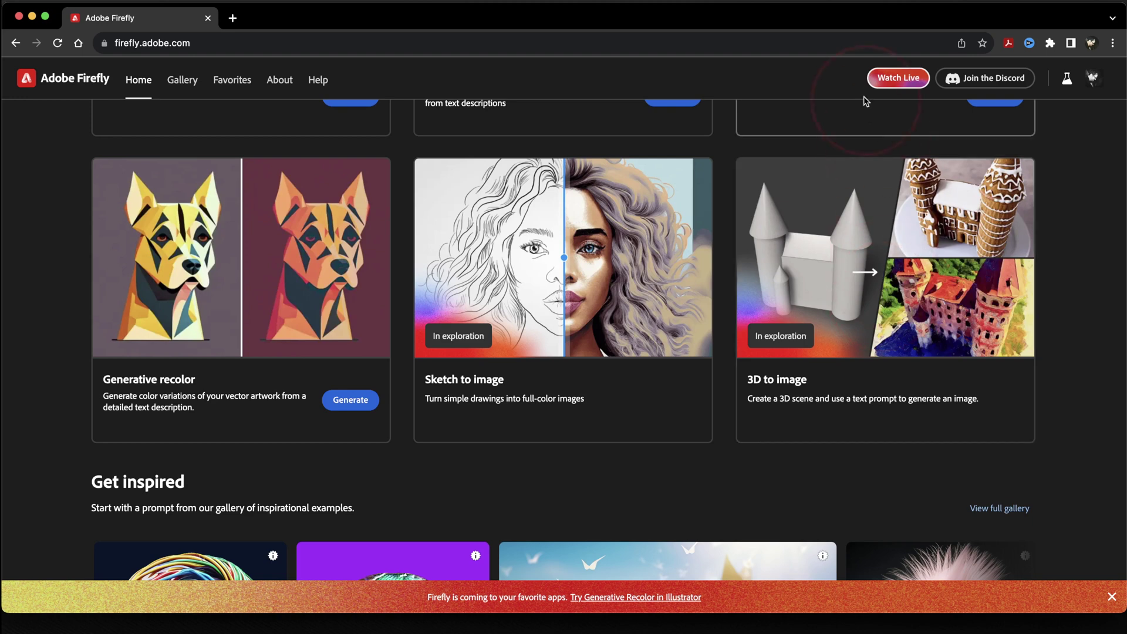
- Update all Creative Cloud apps: Photoshop 25.0, Illustrator 27.9 and Bridge 14.0
left_click(848, 20)
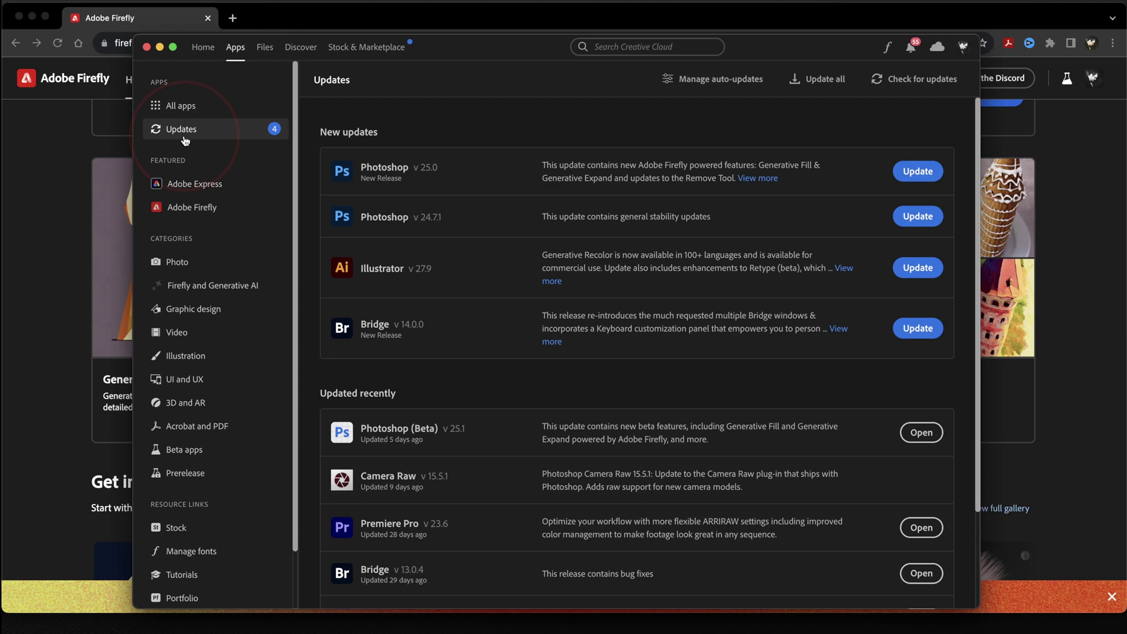
left_click(914, 82)
left_click(825, 79)
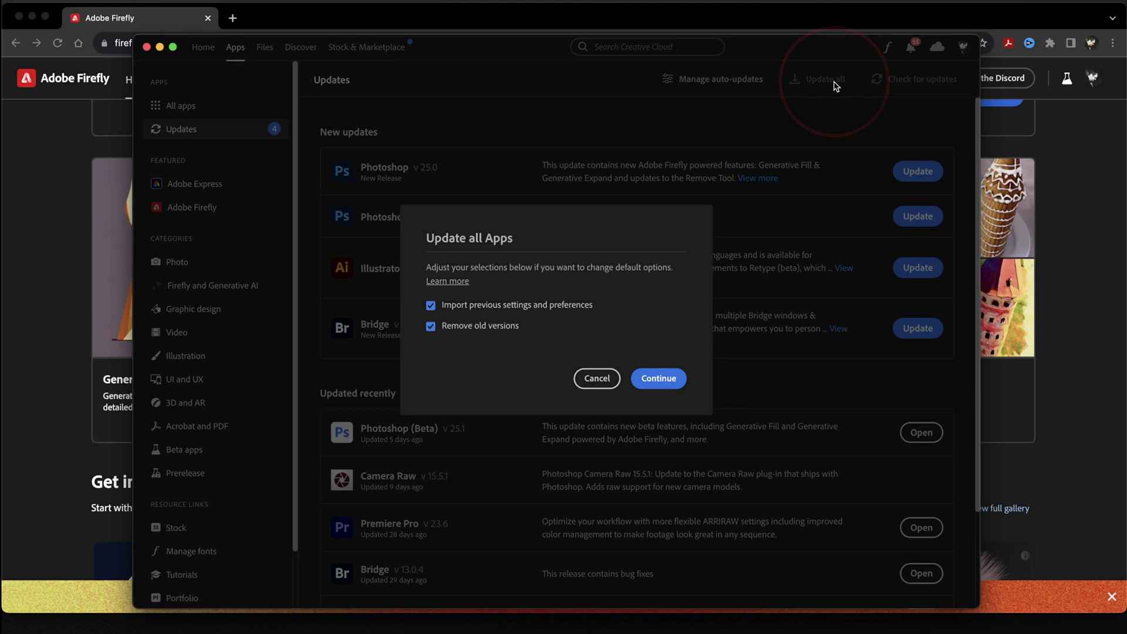
left_click(659, 379)
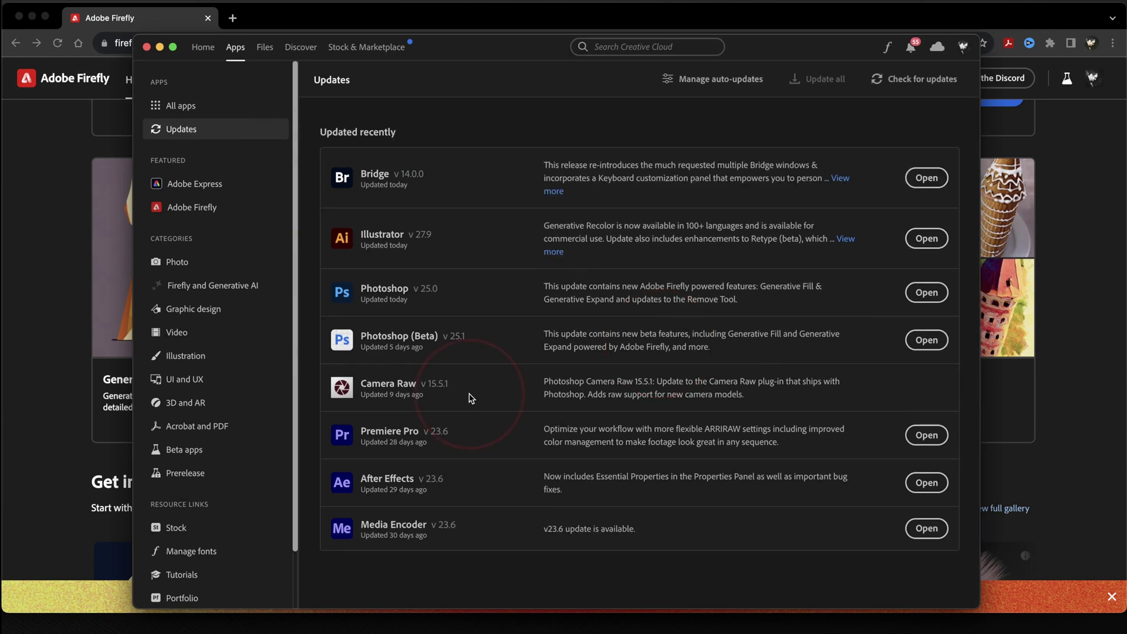
- Launch Photoshop 2024 on the Iceland photo, accepting generative AI guidelines and skipping the intro tutorials
left_click(928, 292)
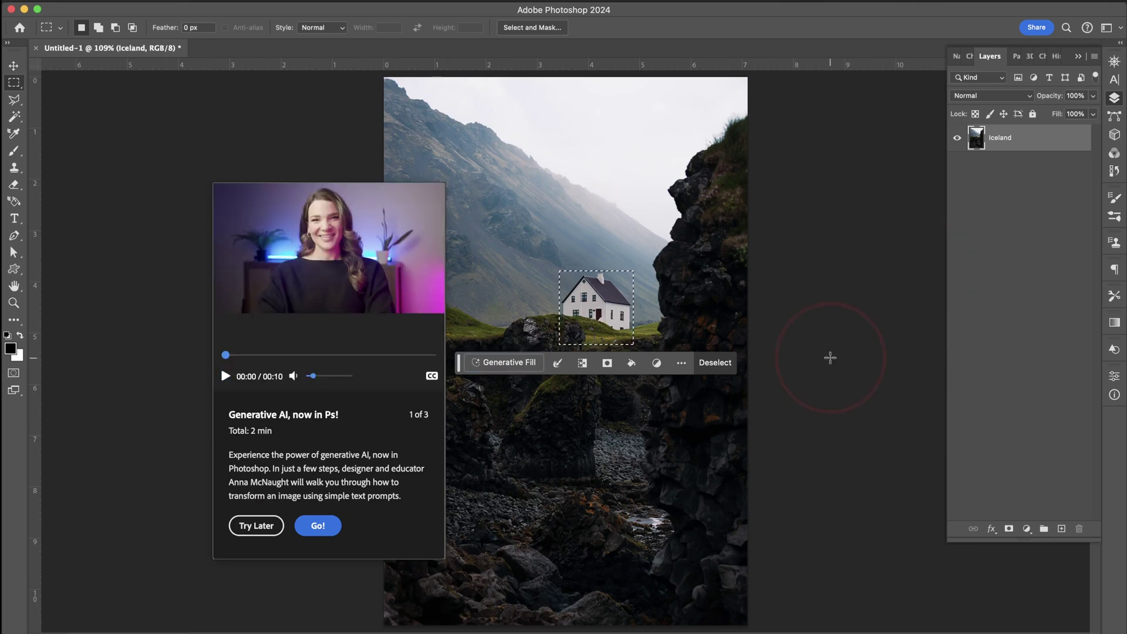
left_click(318, 526)
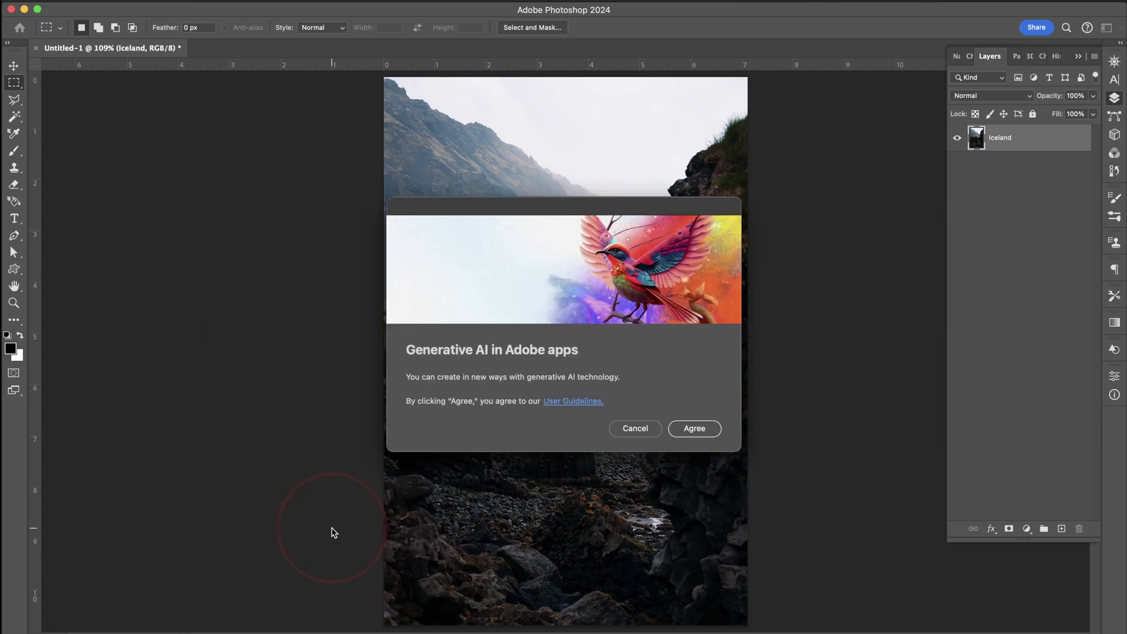
left_click(693, 428)
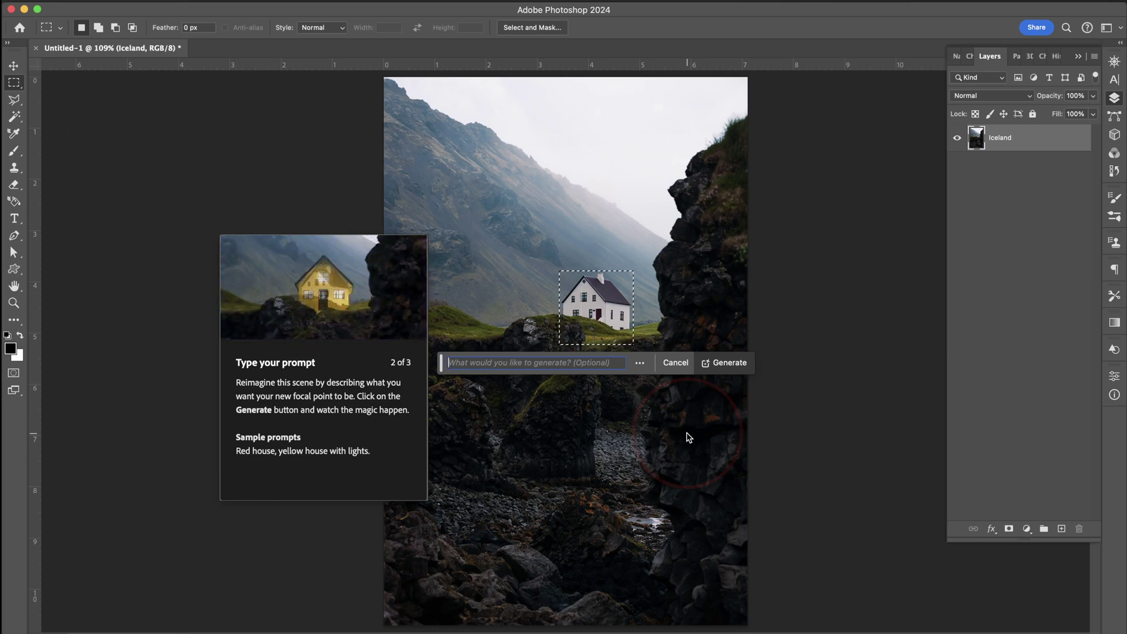
left_click(690, 441)
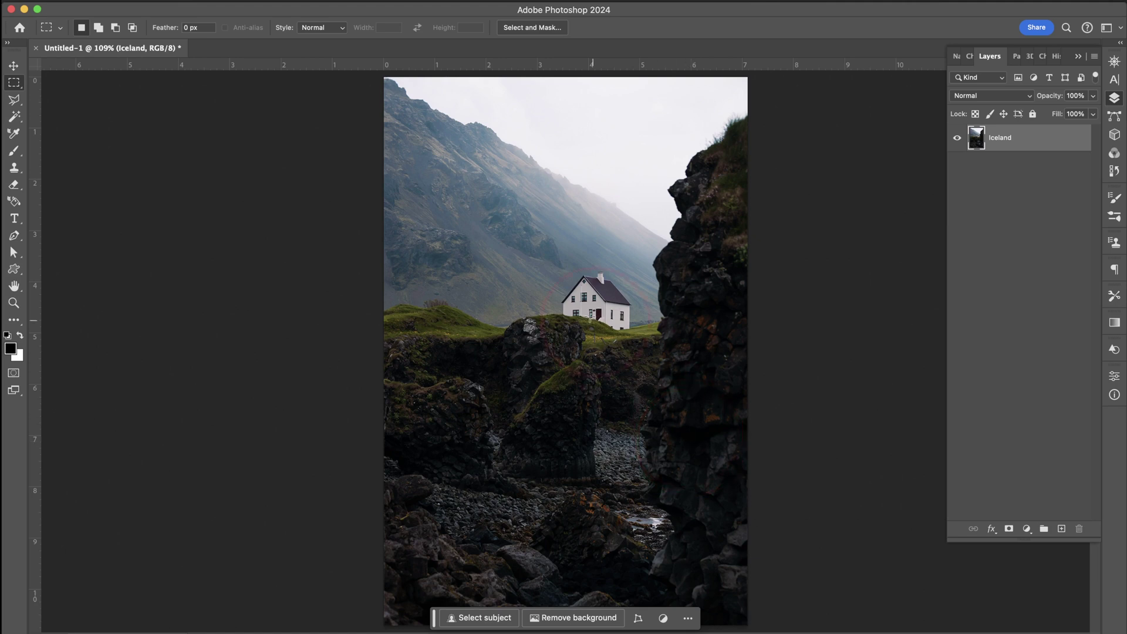
- Remove the house with a Generative Fill 'remove house', choosing the second variation
left_click_drag(546, 260, 650, 354)
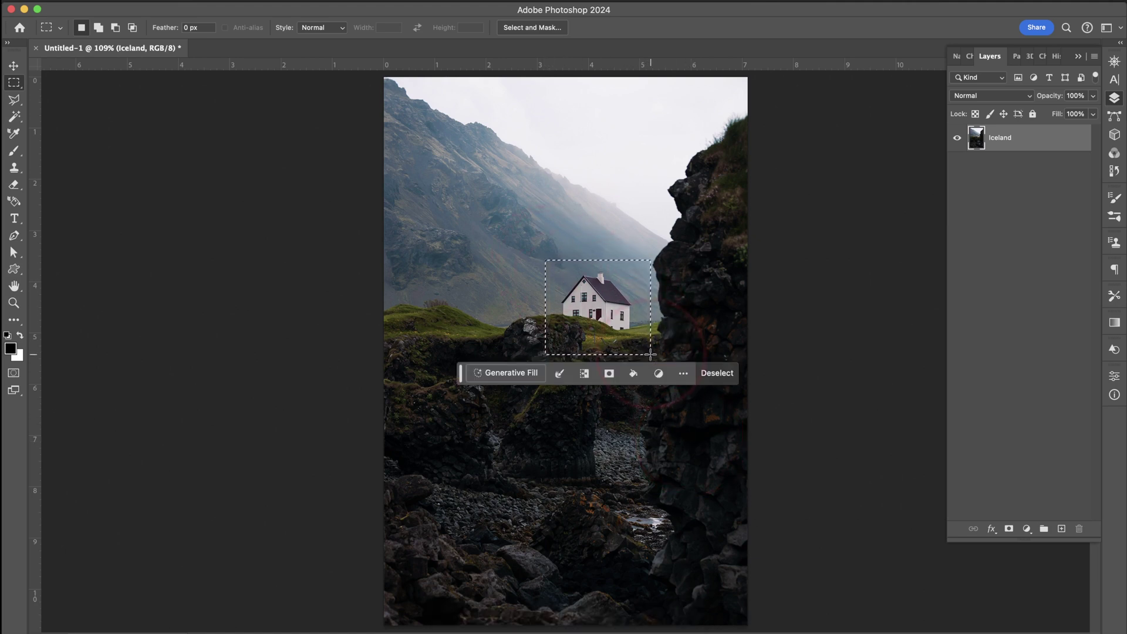
left_click(506, 373)
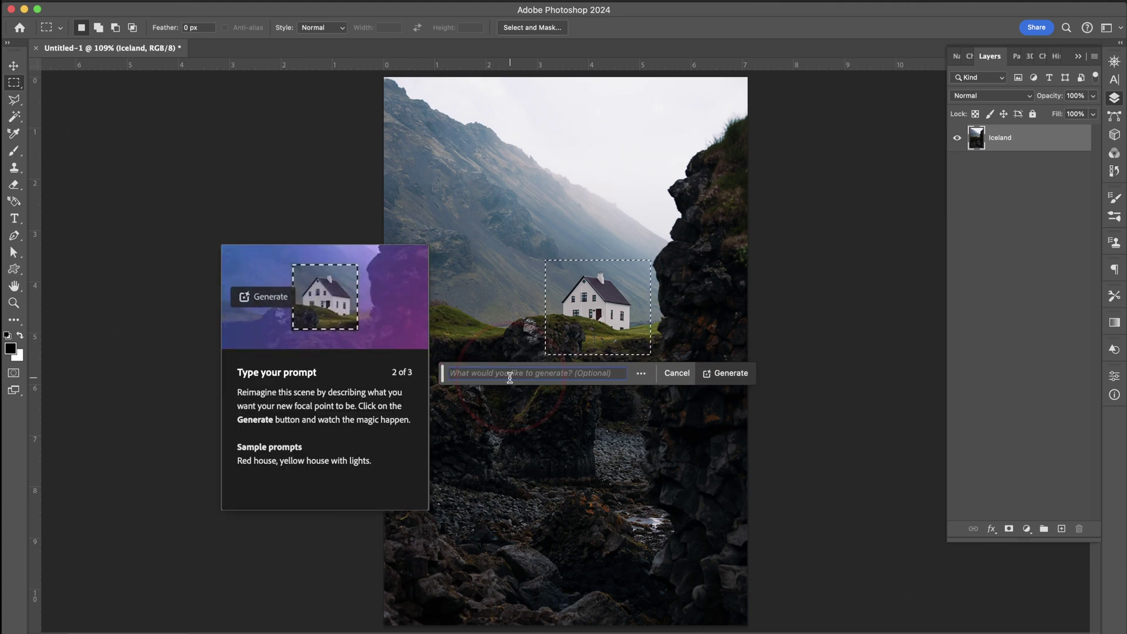
type("remove house")
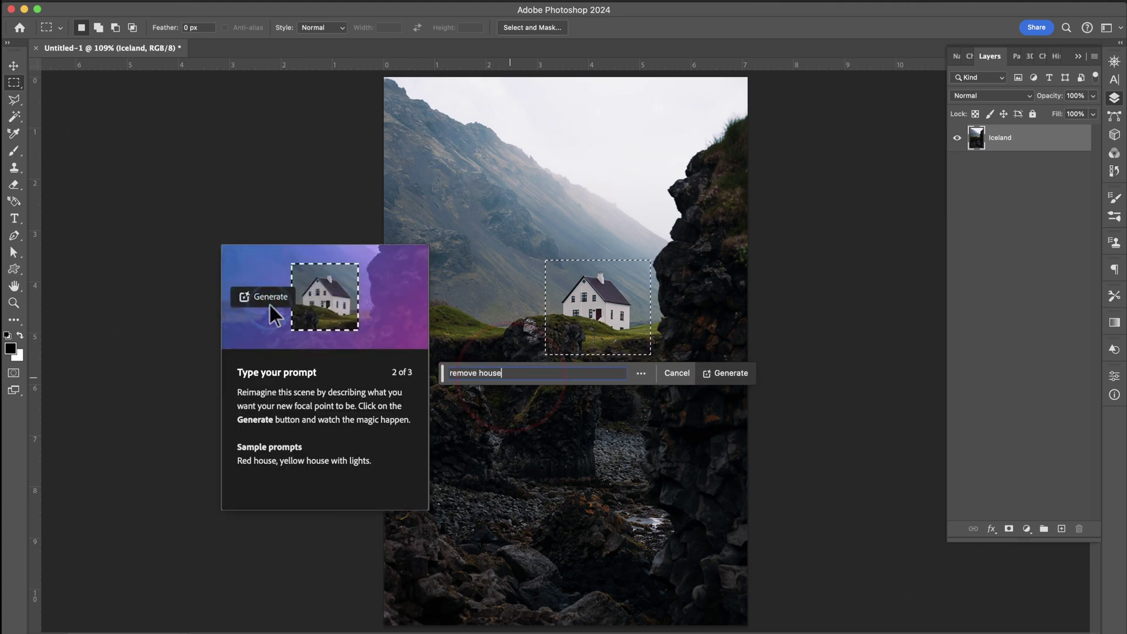
left_click(723, 374)
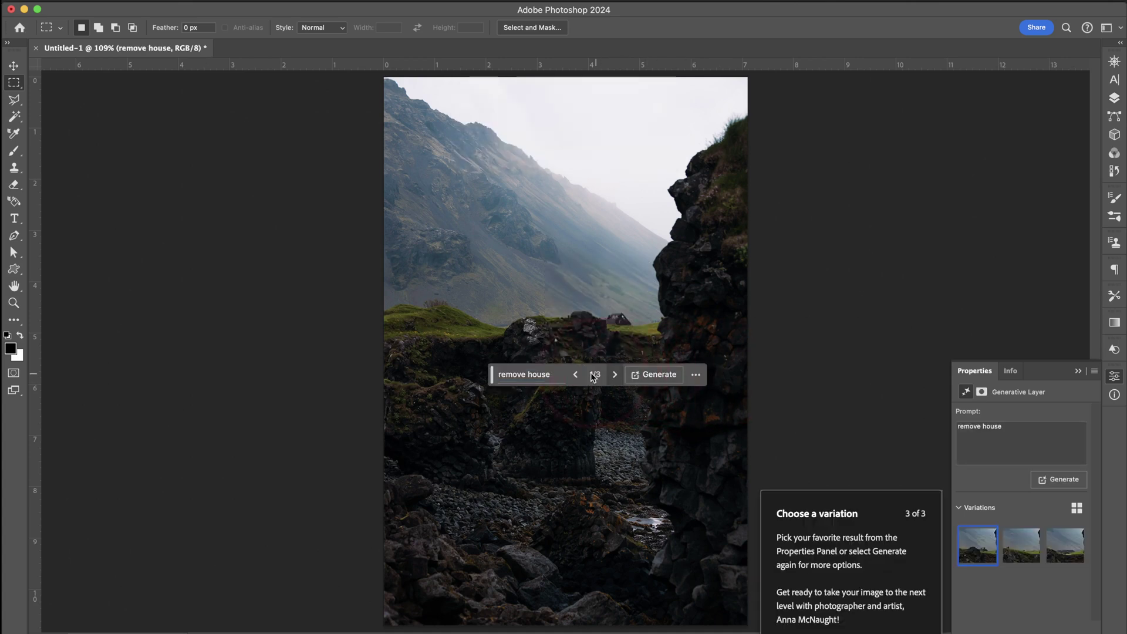
left_click(614, 375)
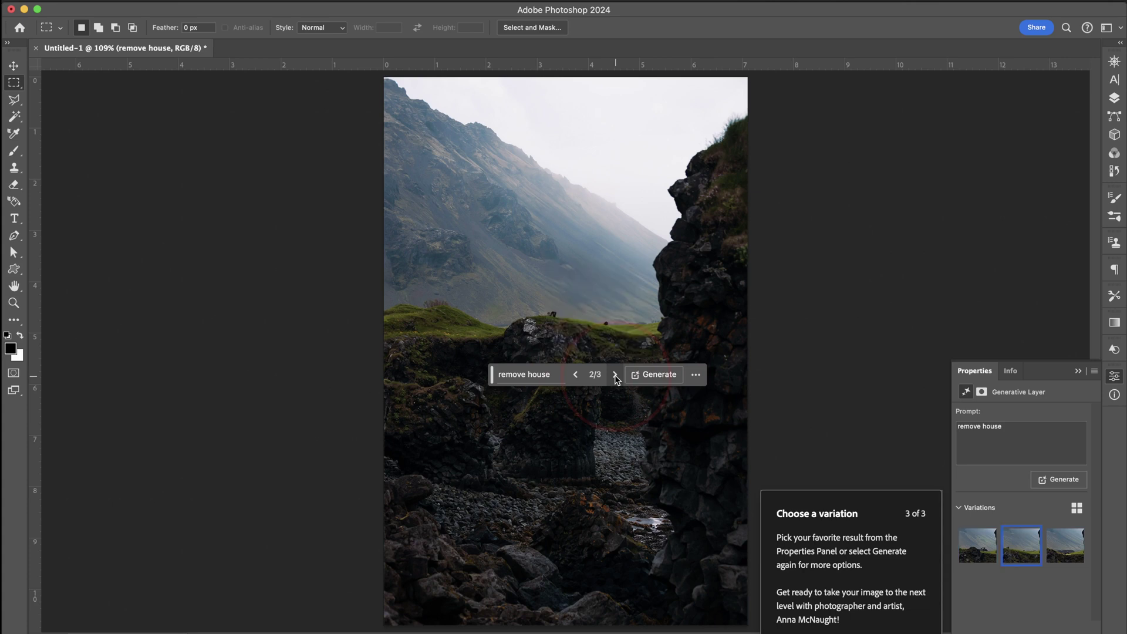
- Add a mountain goat on the grassy ledge with a Generative Fill 'mountain goat'
mouse_move(411, 290)
left_mouse_down()
mouse_move(459, 317)
mouse_move(452, 324)
left_mouse_up()
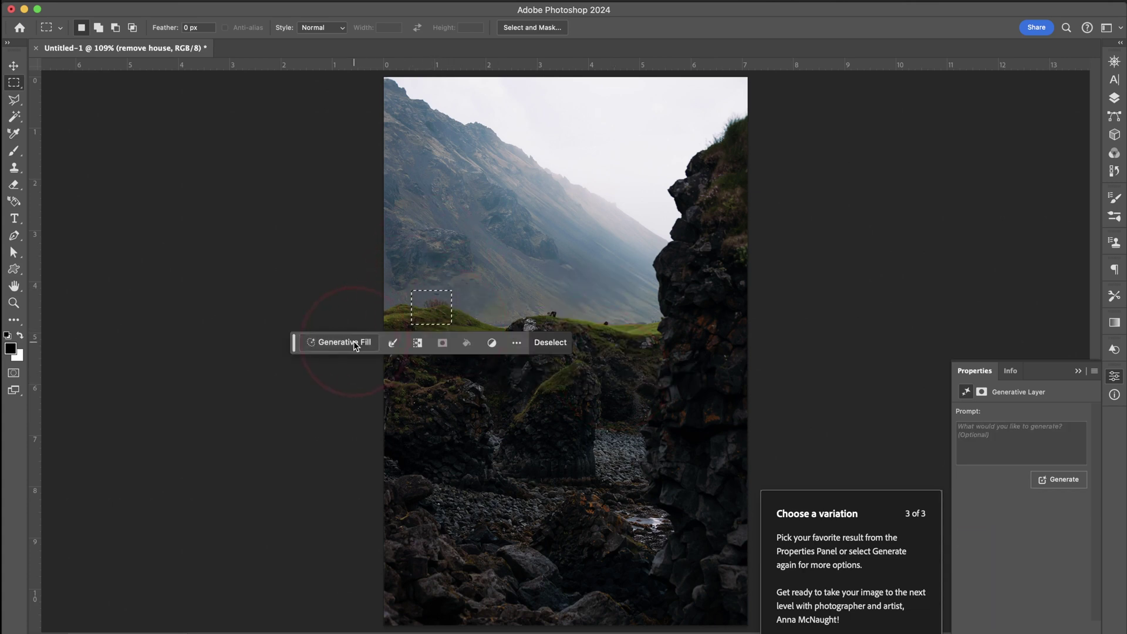
left_click(344, 342)
type("mountain goat")
key("Return")
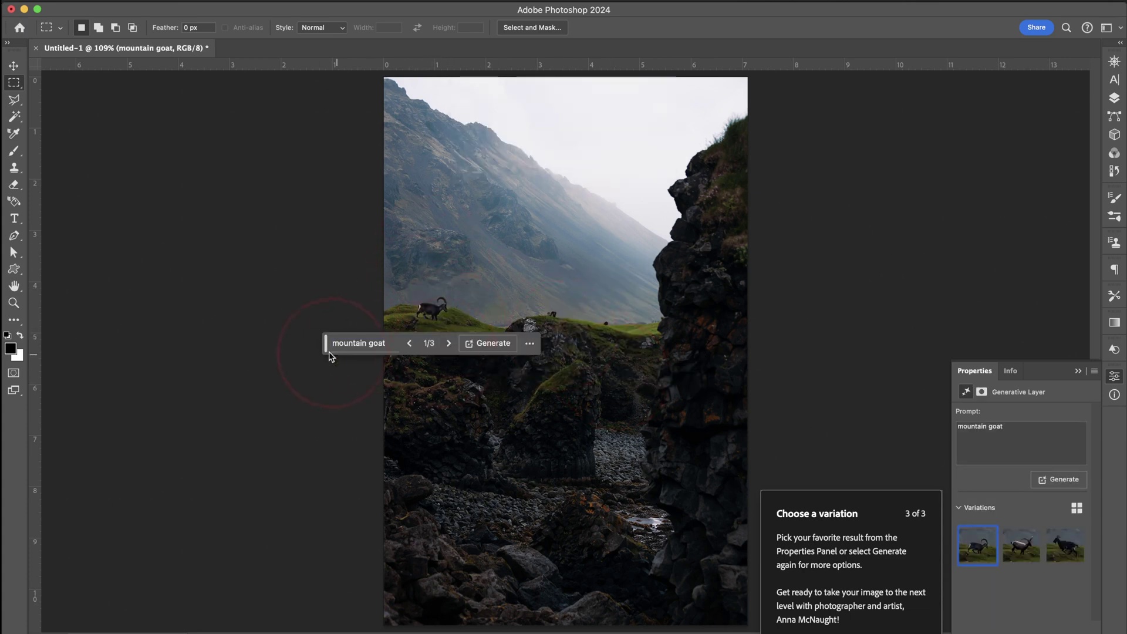
left_click_drag(330, 356, 84, 542)
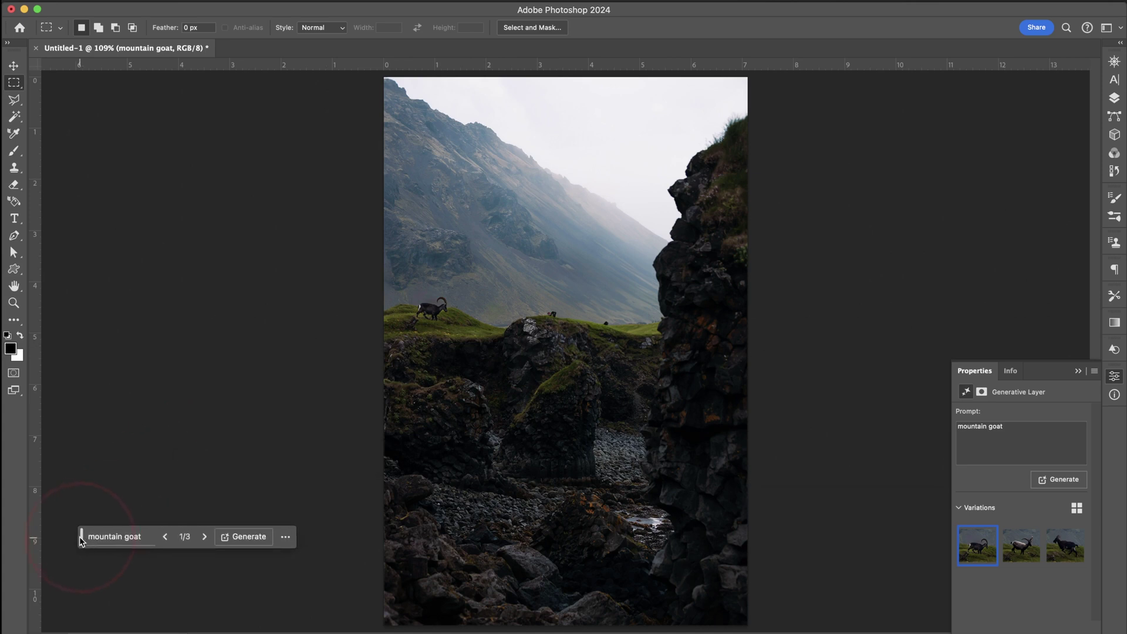
- Crop with Generative Expand fill, widening the Iceland canvas to about 10.75 in
left_click(15, 320)
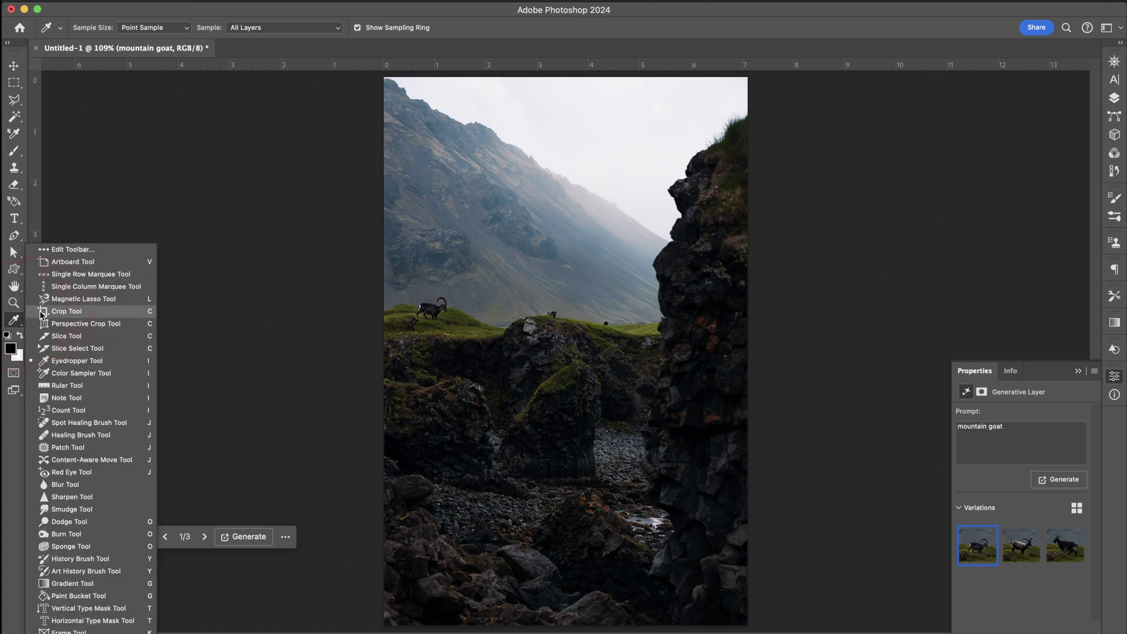
left_click(67, 311)
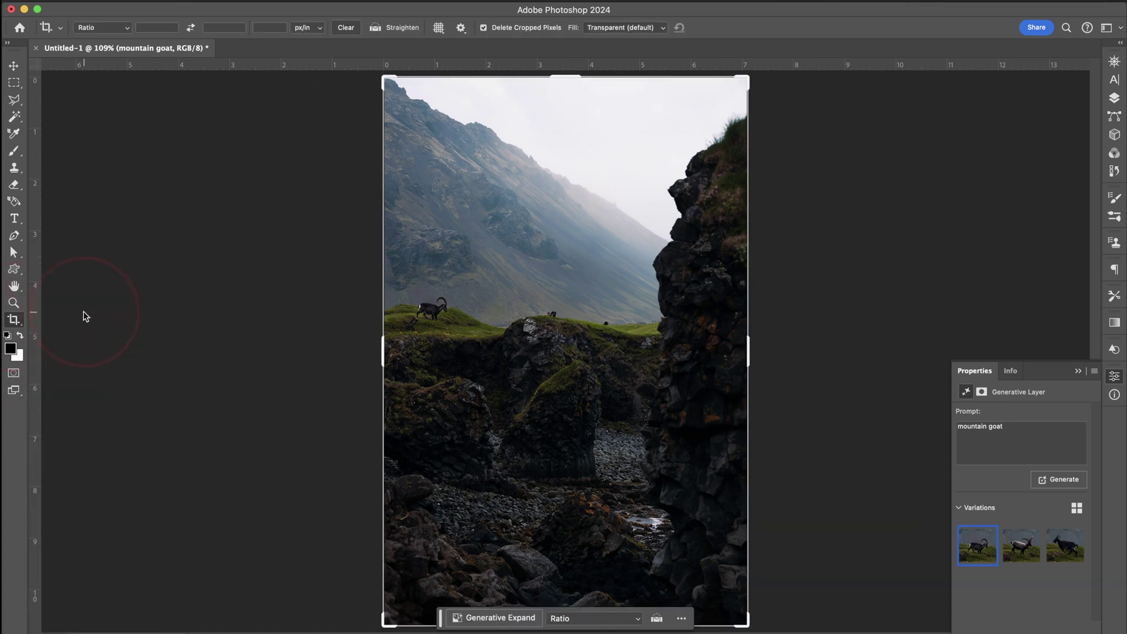
left_click(643, 30)
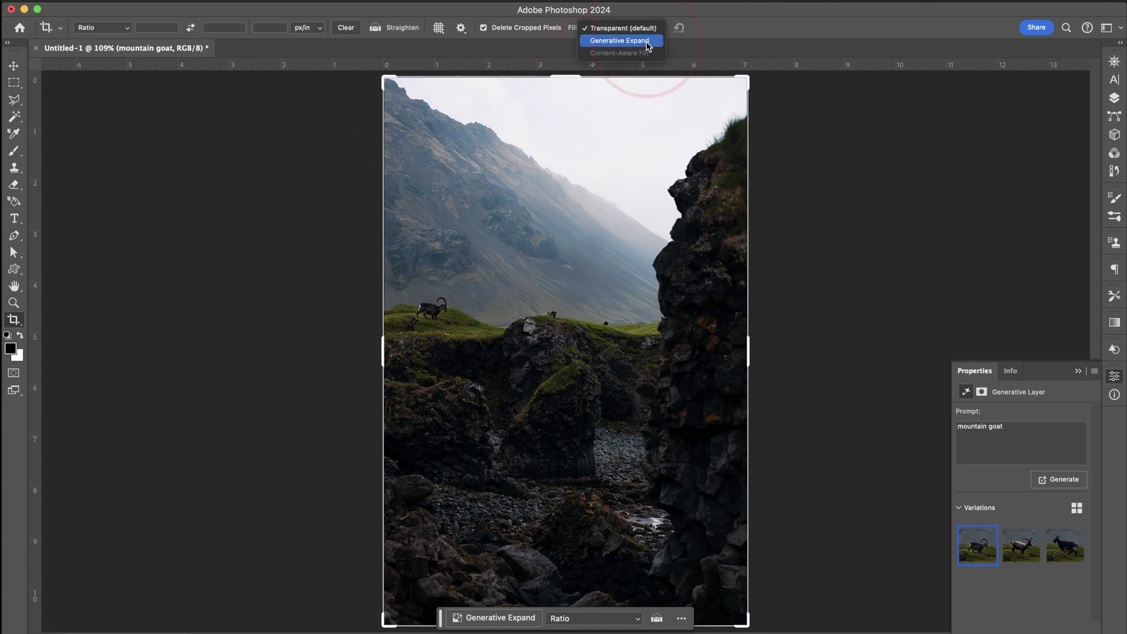
left_click(649, 41)
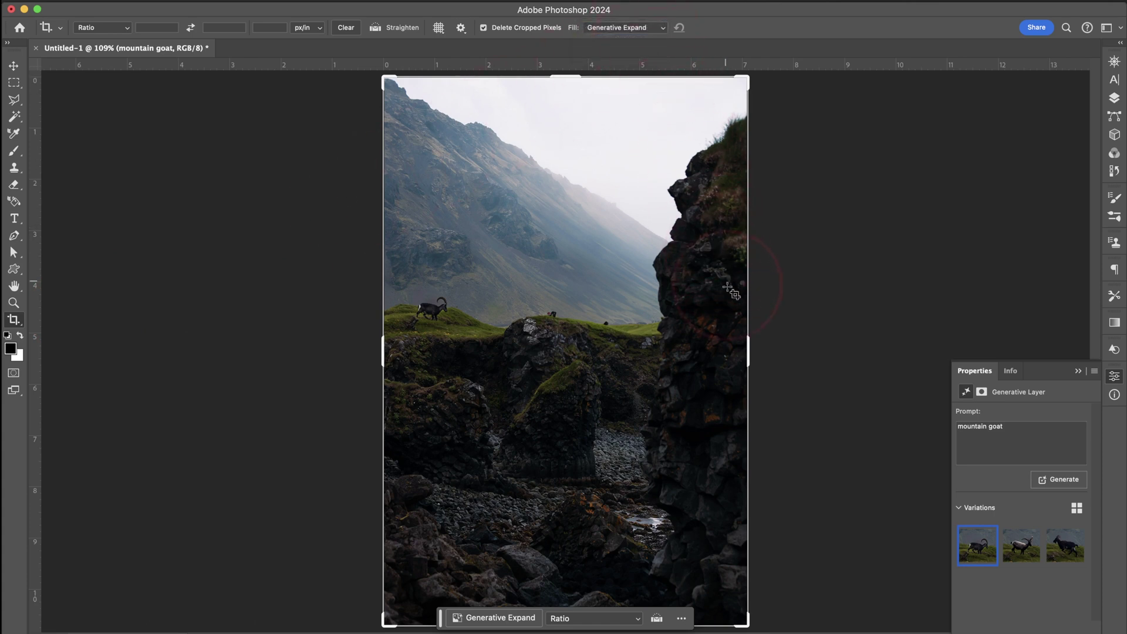
left_click_drag(750, 344, 863, 368)
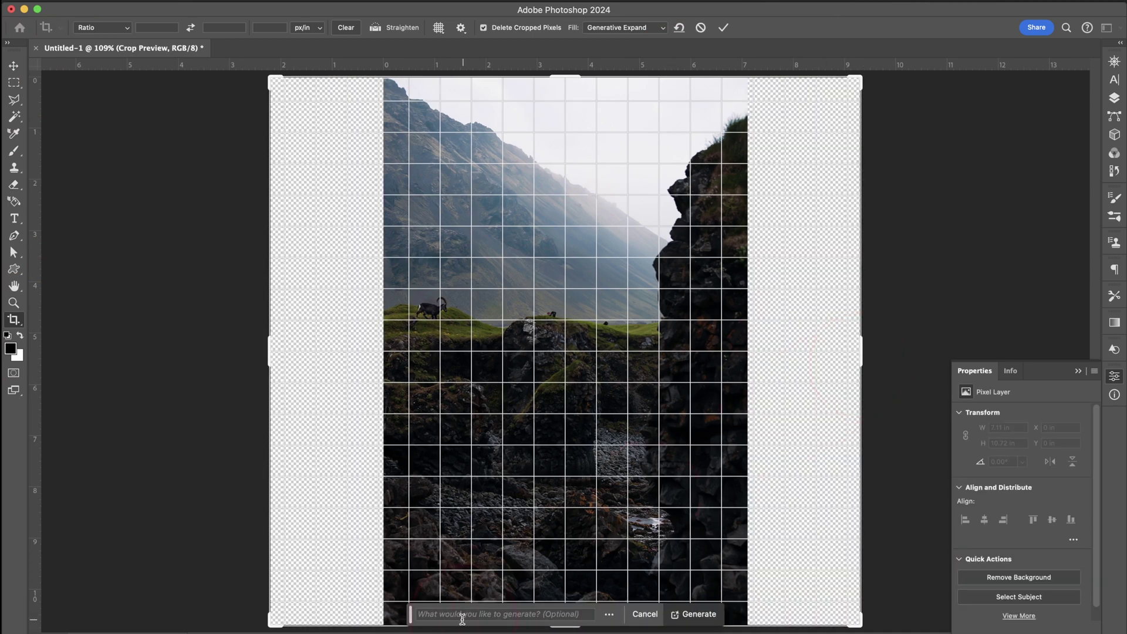
- Generate the expansion so both side margins fill with matching cliffs and mountains, then switch to Move (V)
left_click(694, 616)
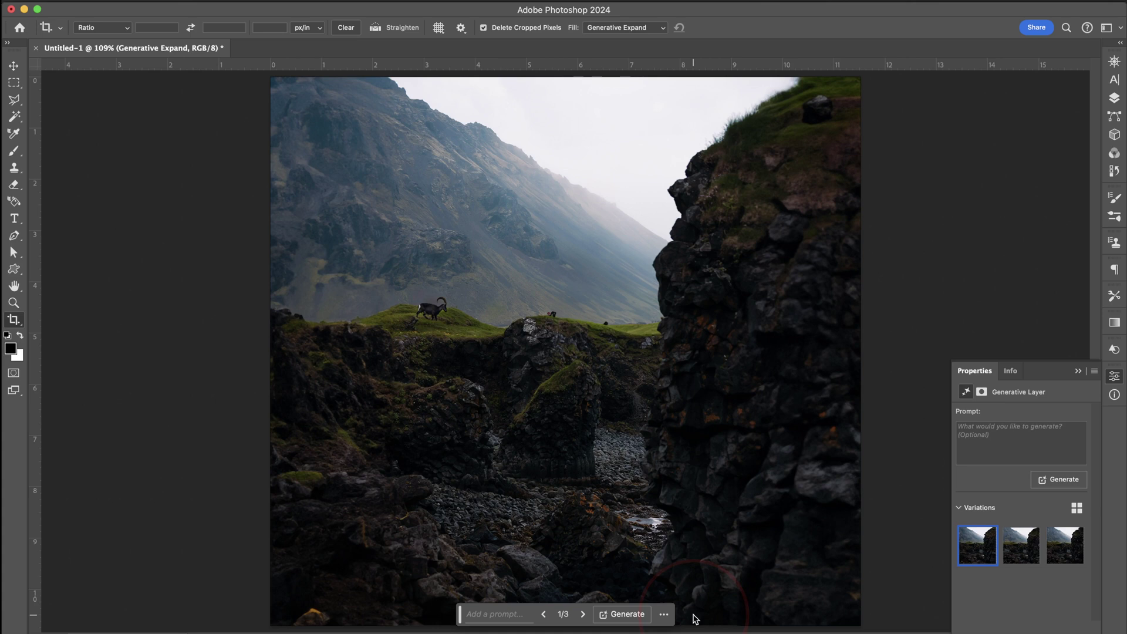
key("v")
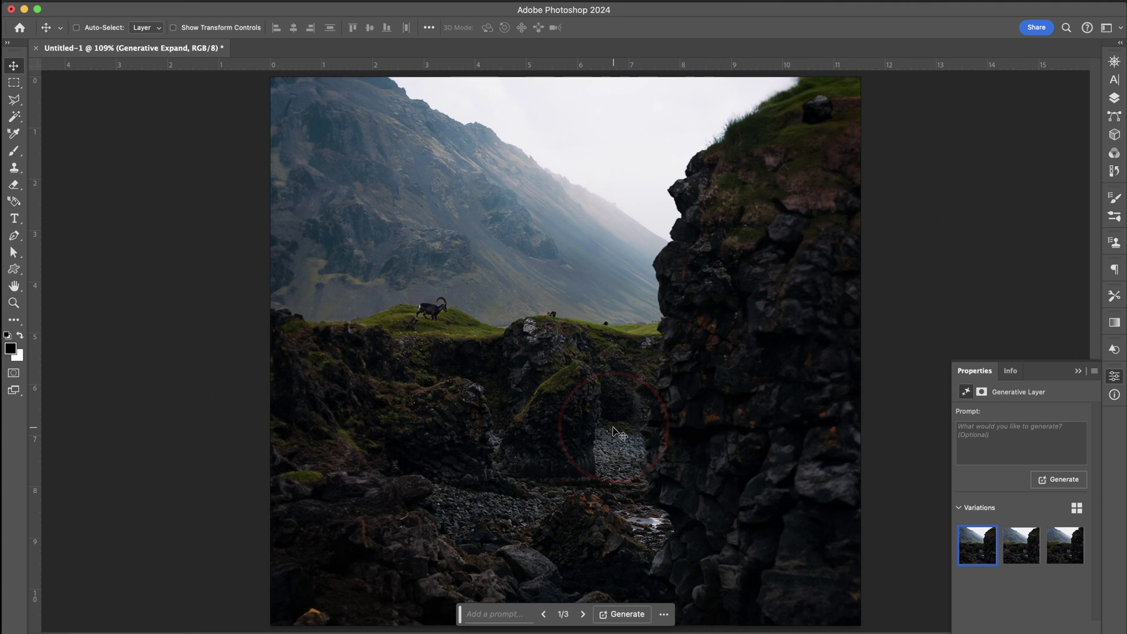
- Move the Contextual Task Bar aside, then hide and restore it via Window > Contextual Task Bar
left_click_drag(461, 614, 62, 193)
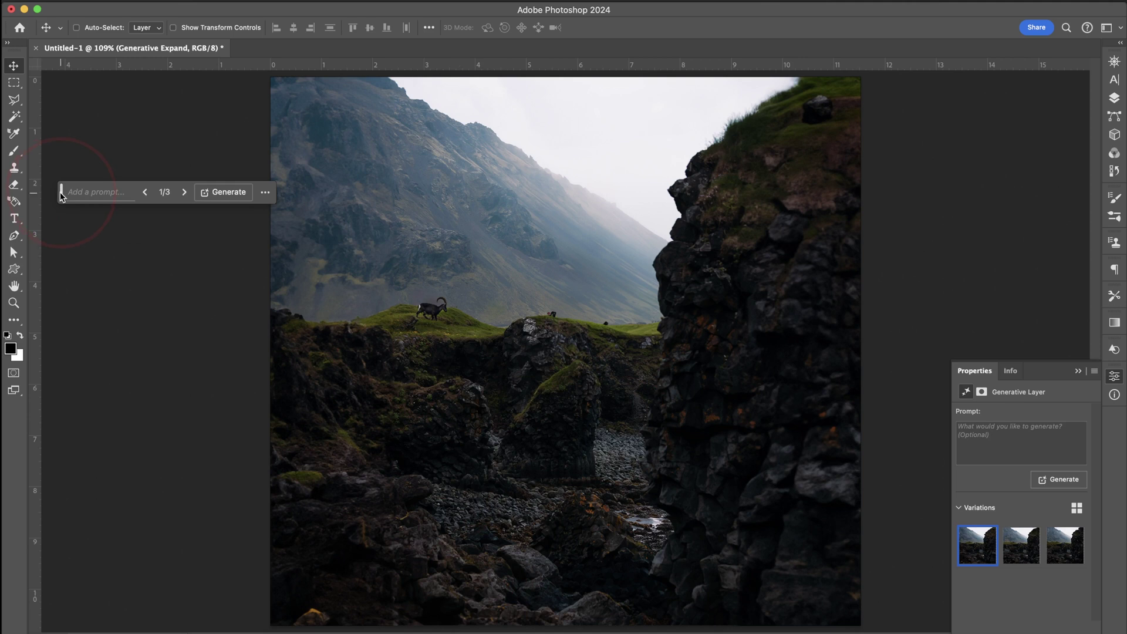
left_click(429, 1)
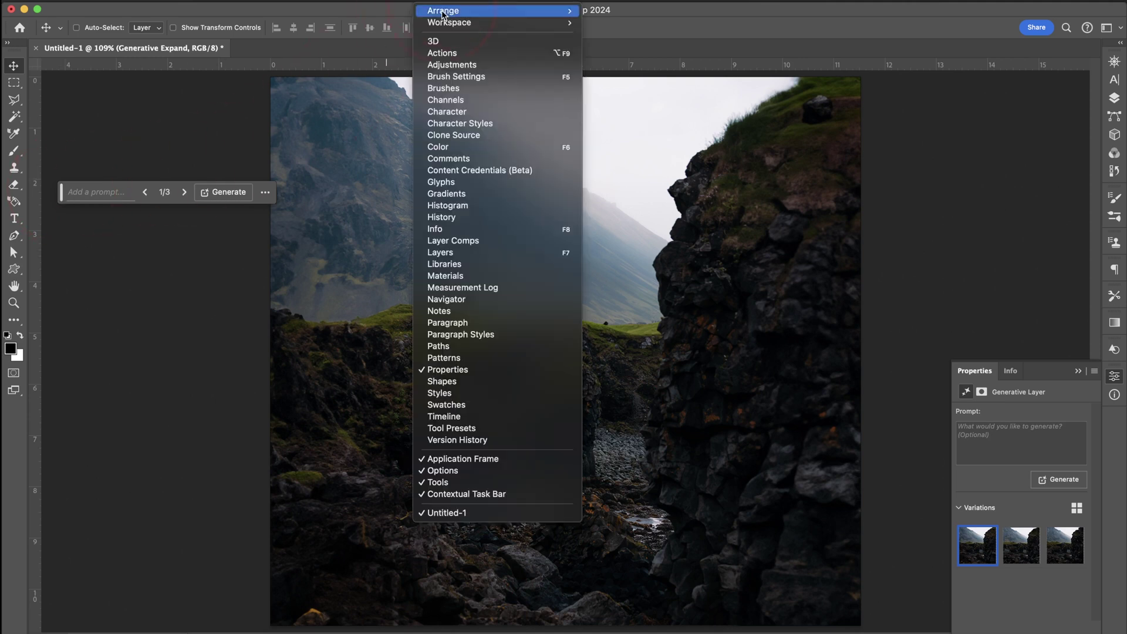
left_click(526, 495)
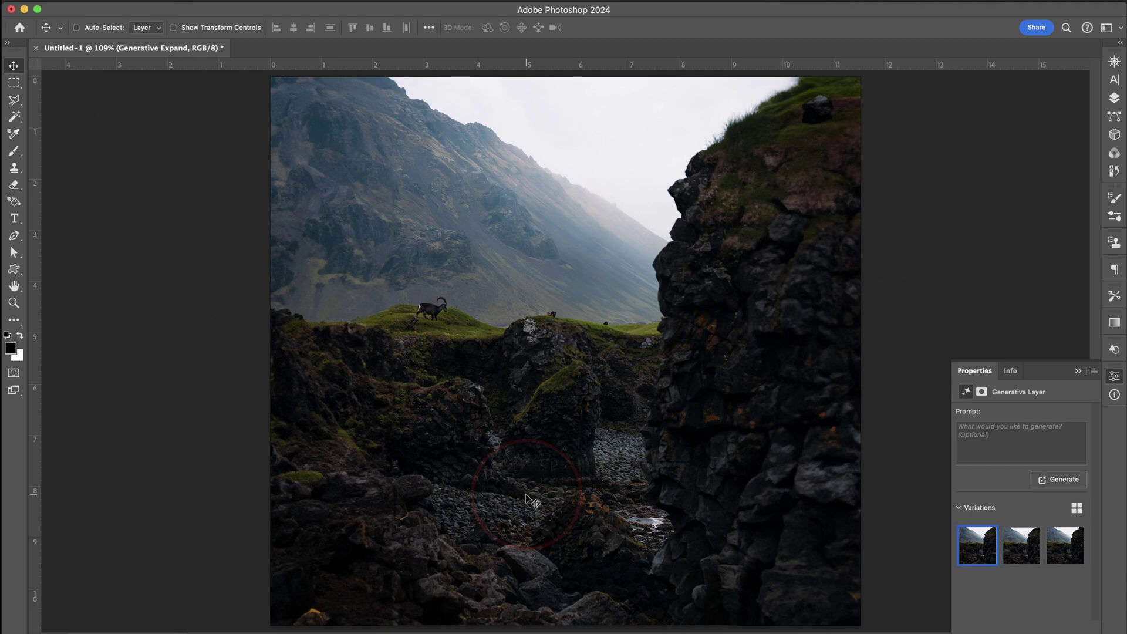
left_click(430, 10)
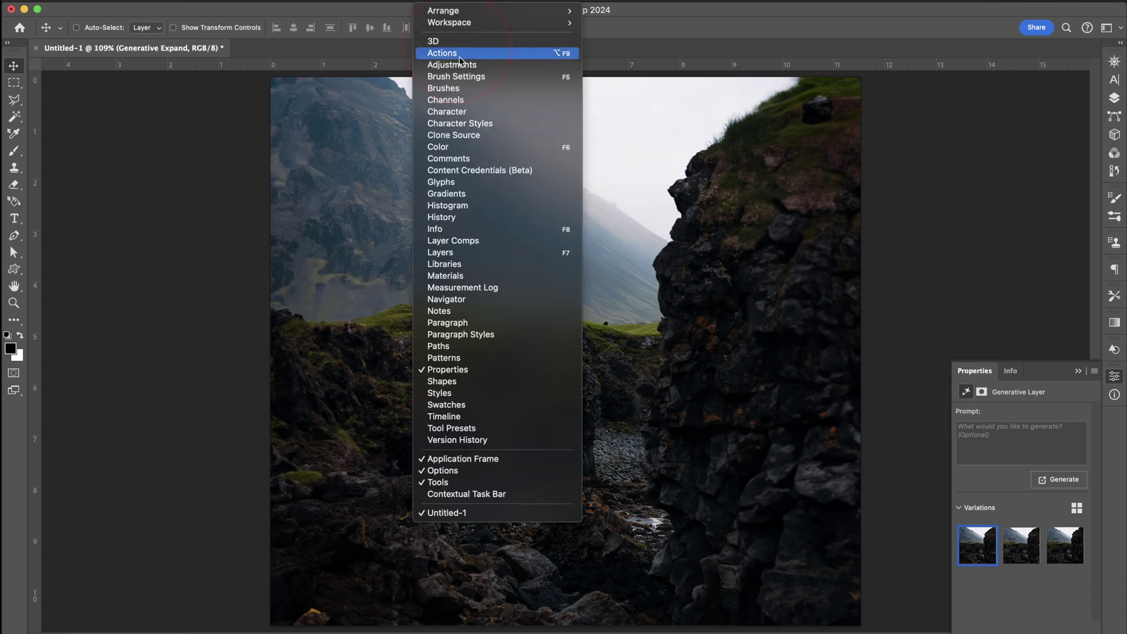
left_click(524, 495)
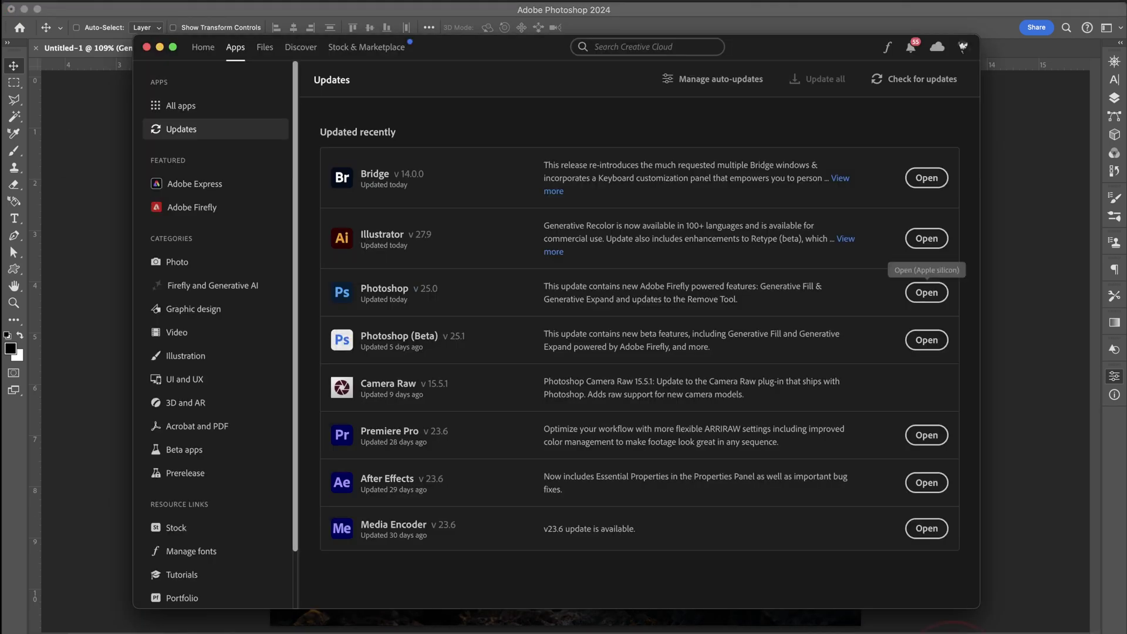
- Launch Illustrator with the Halloween graveyard file, set stroke to none, and select the whole artwork
left_click(926, 241)
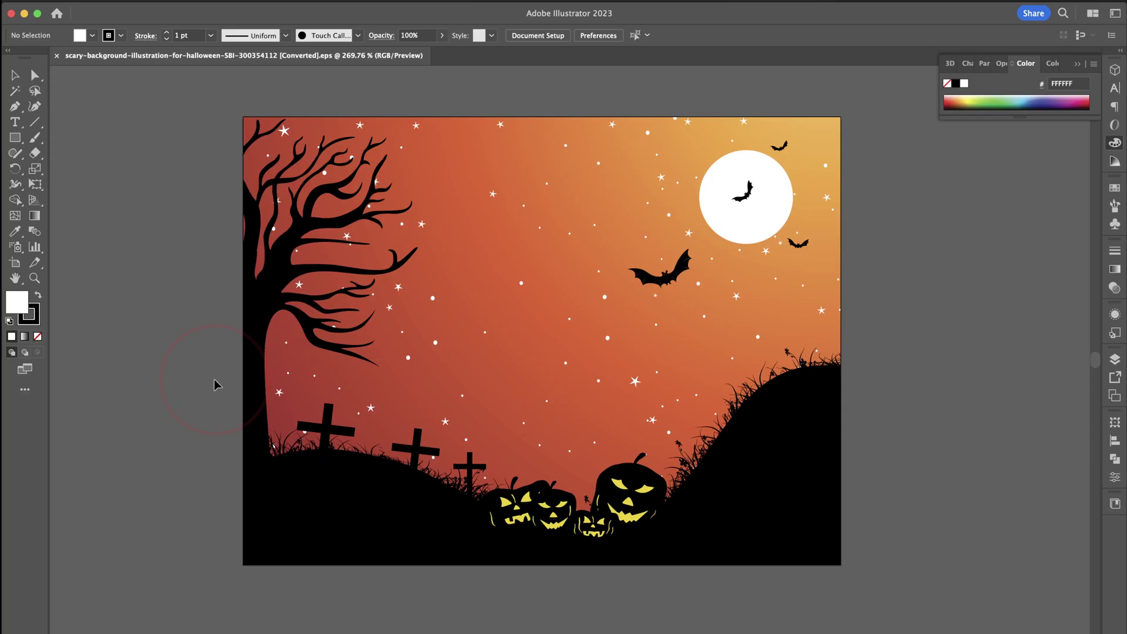
key("x")
key("/")
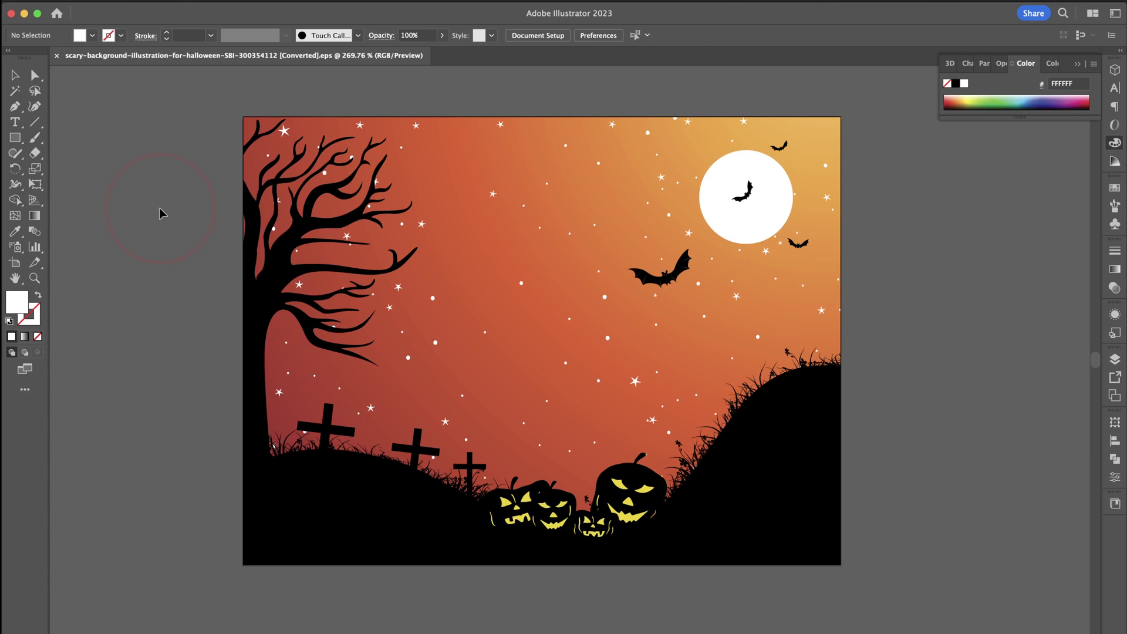
left_click(409, 236)
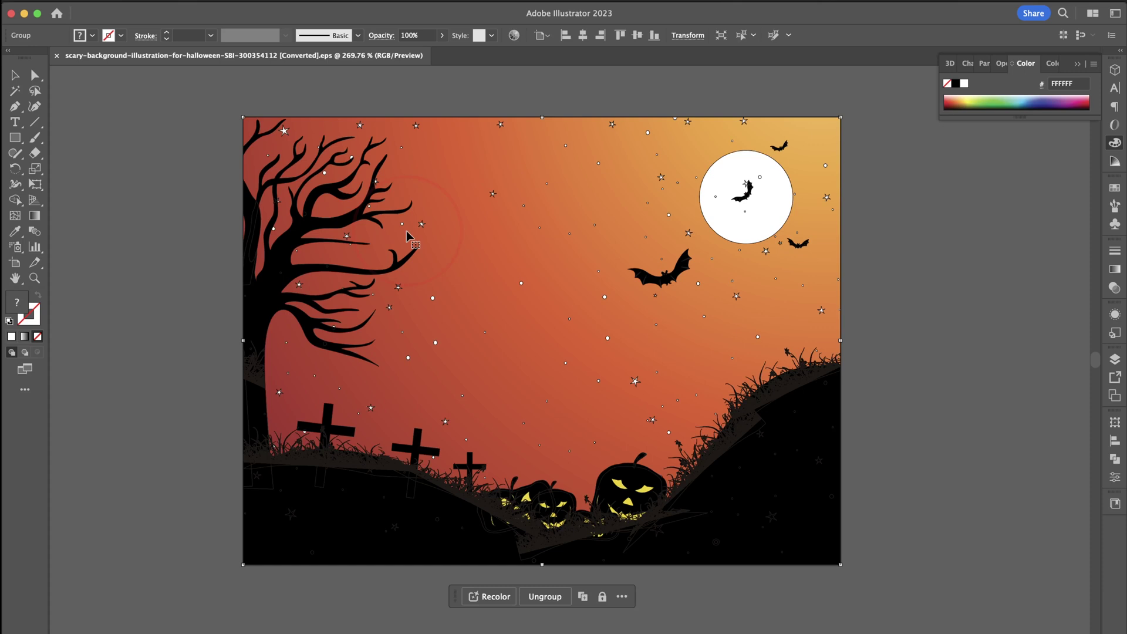
- Run Generative Recolor with the Dark blue midnight sample prompt, accepting the AI guidelines
left_click(487, 597)
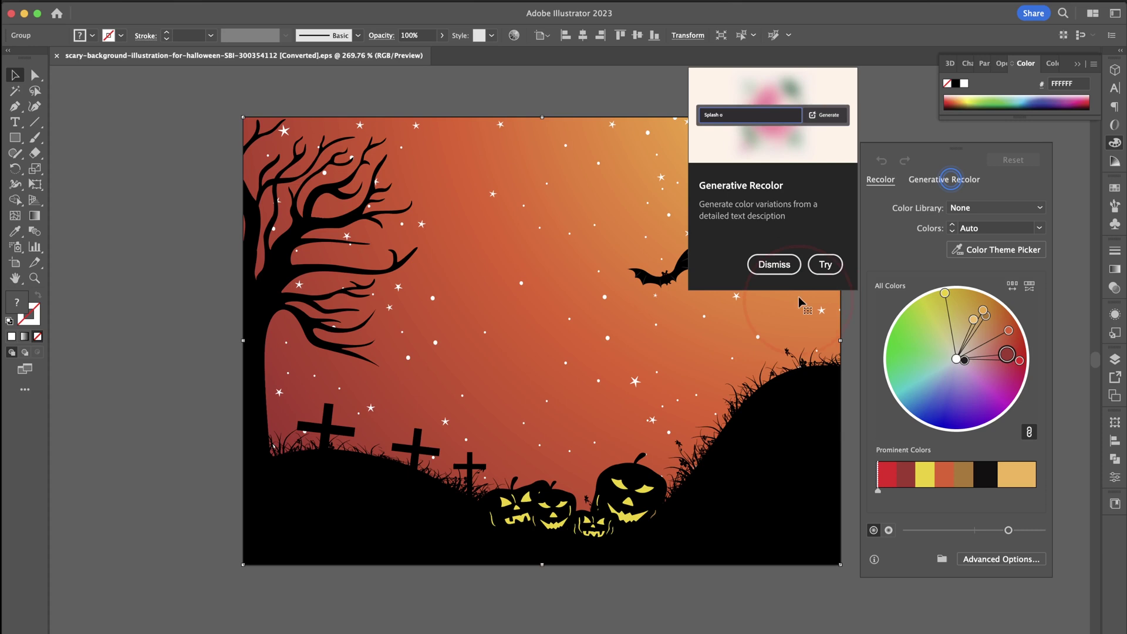
left_click(822, 266)
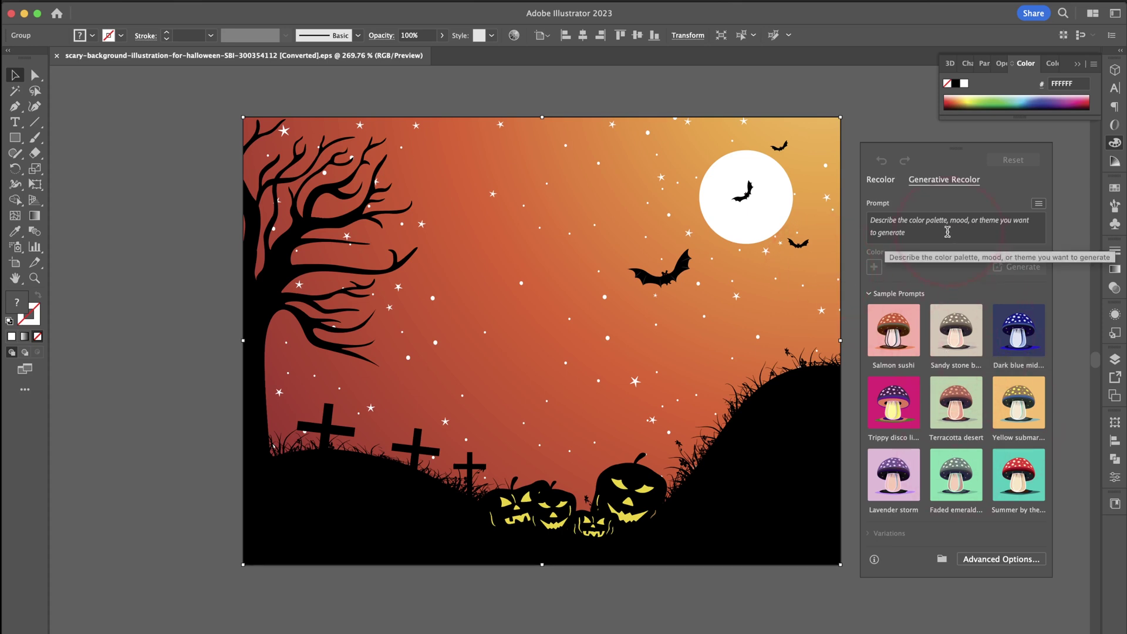
scroll(947, 232, "down", 1)
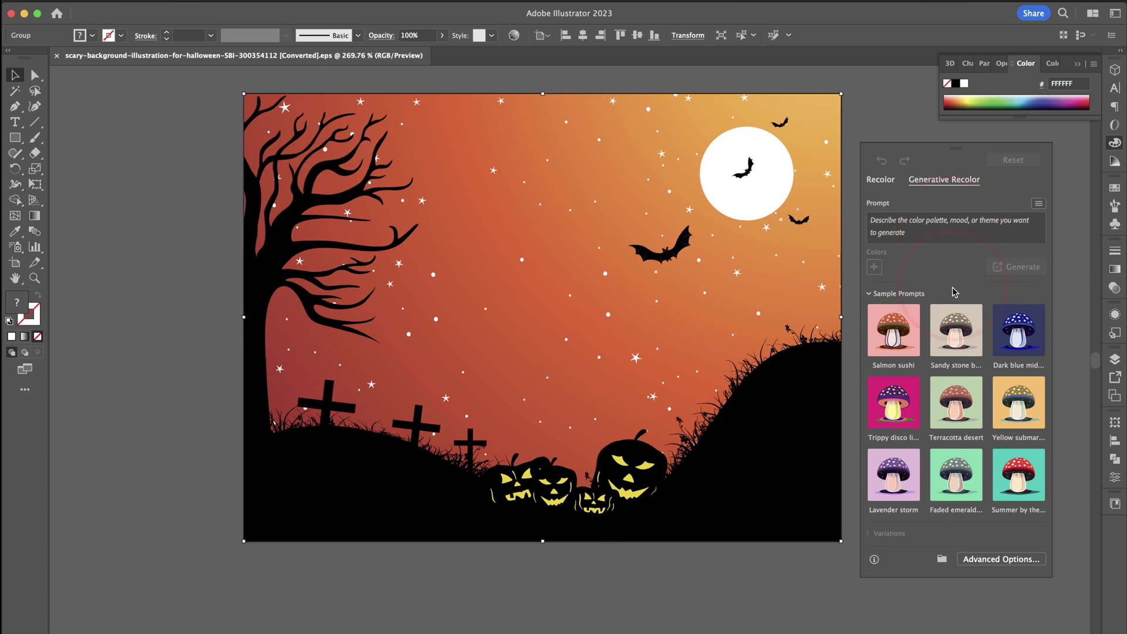
left_click(1011, 347)
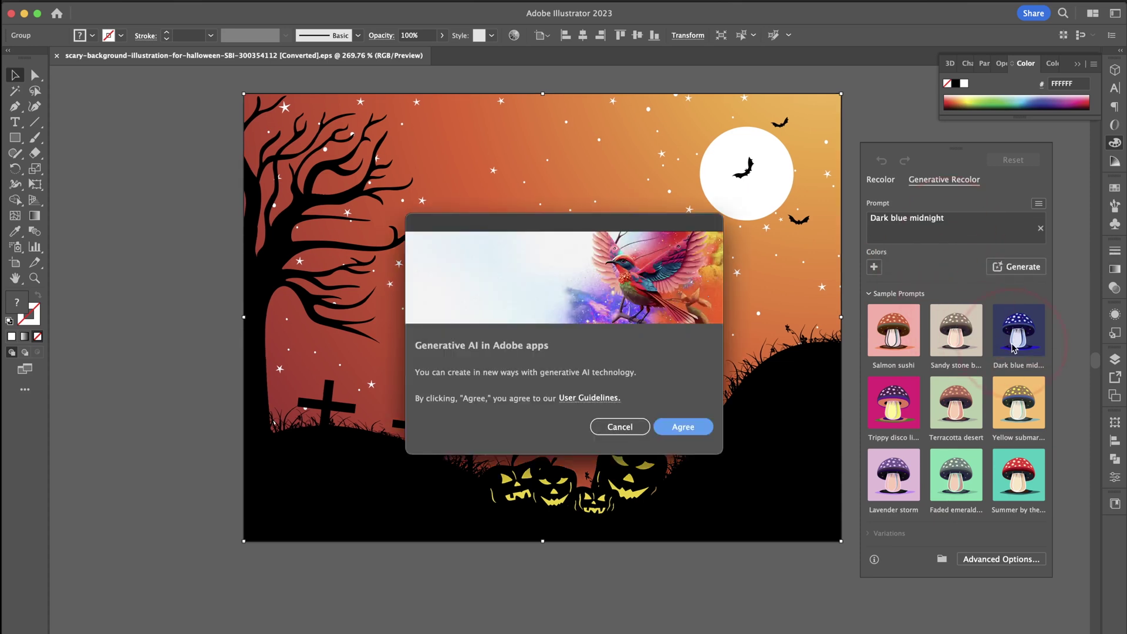
left_click(692, 433)
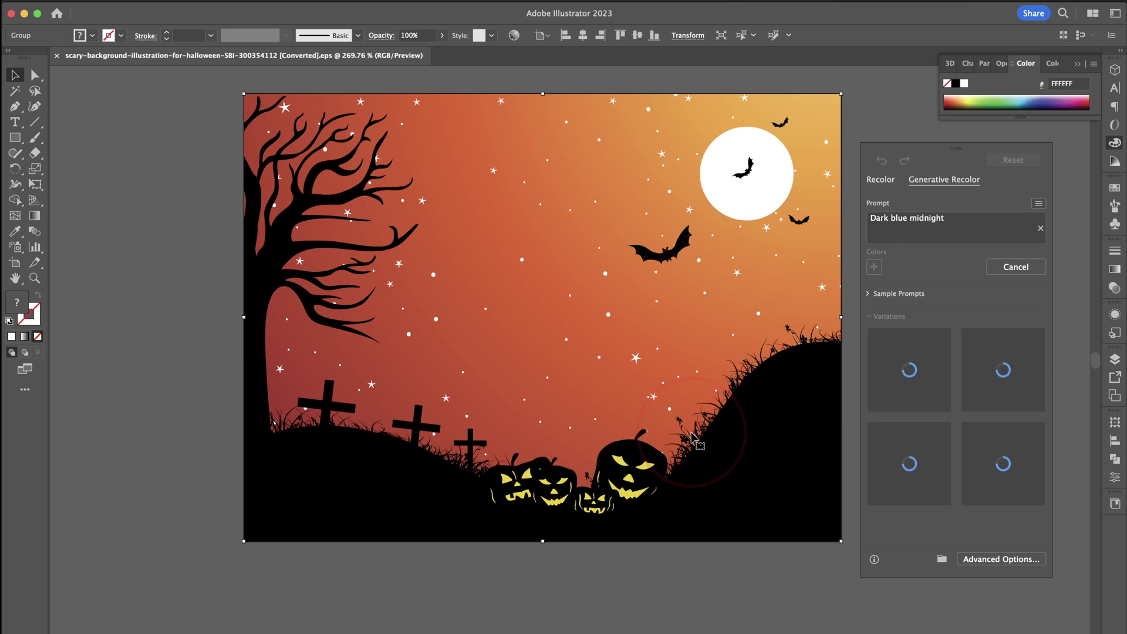
- Preview the blue and purple variations, then apply the teal-and-pink variation
left_click(995, 376)
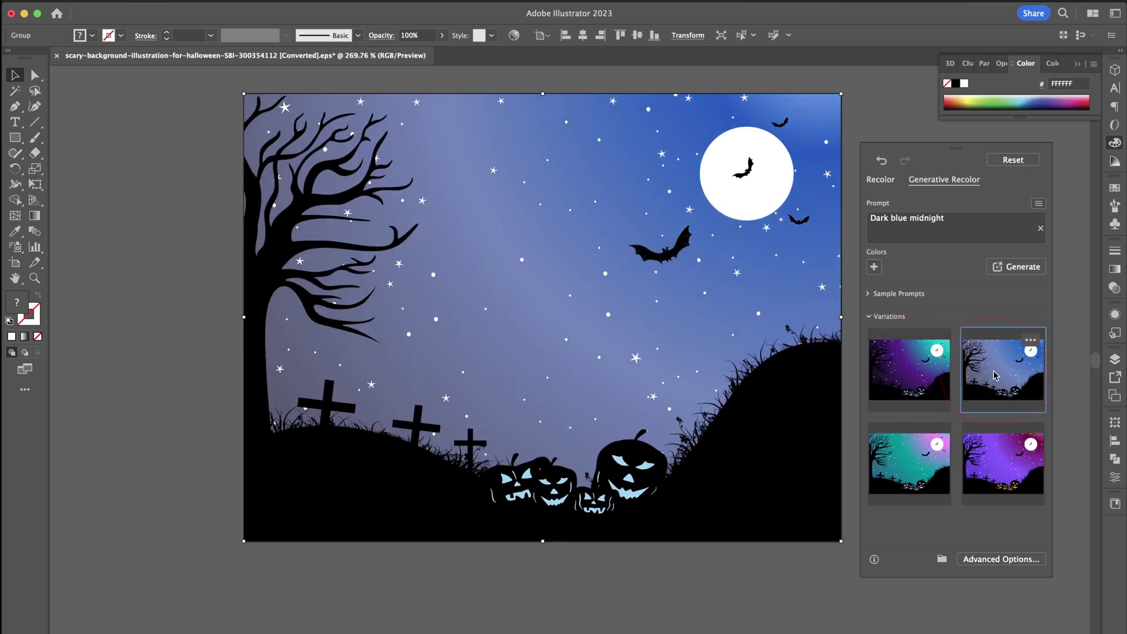
left_click(1007, 464)
left_click(906, 455)
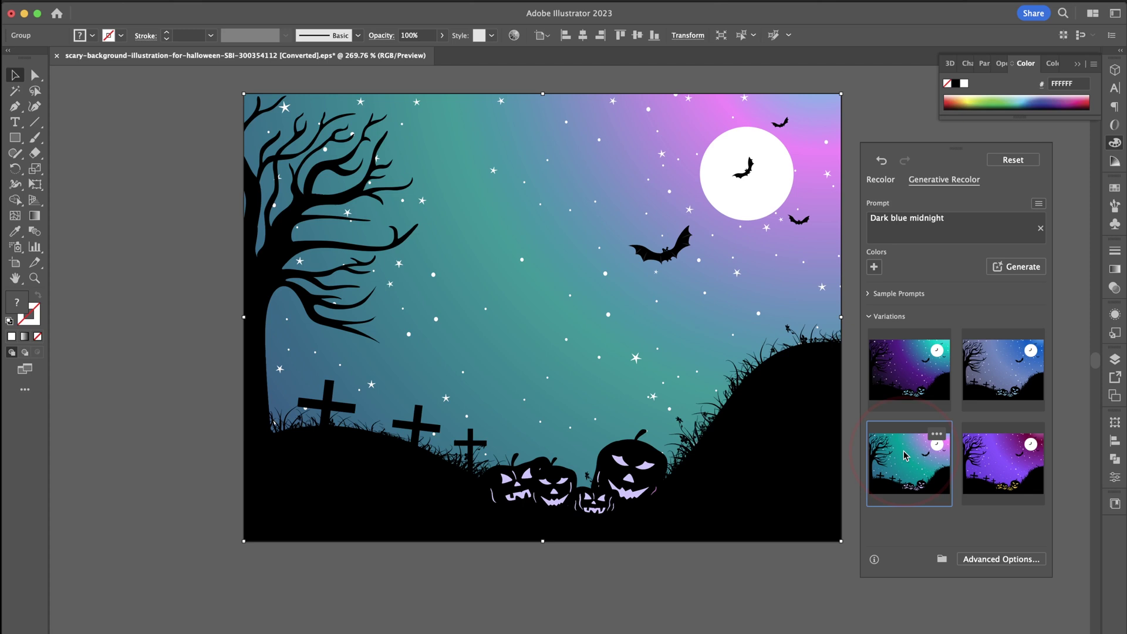
- In Advanced Options, change a teal replacement colour to purple (H 283.71°, S 100%, B 86.67%) and confirm
left_click(993, 559)
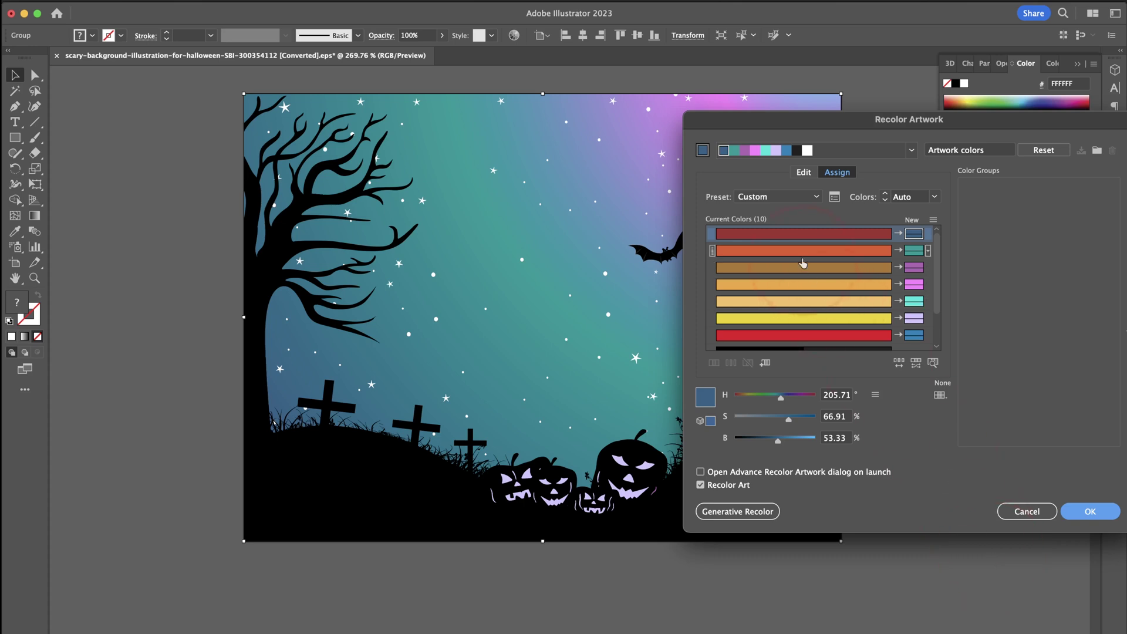
left_click(813, 352)
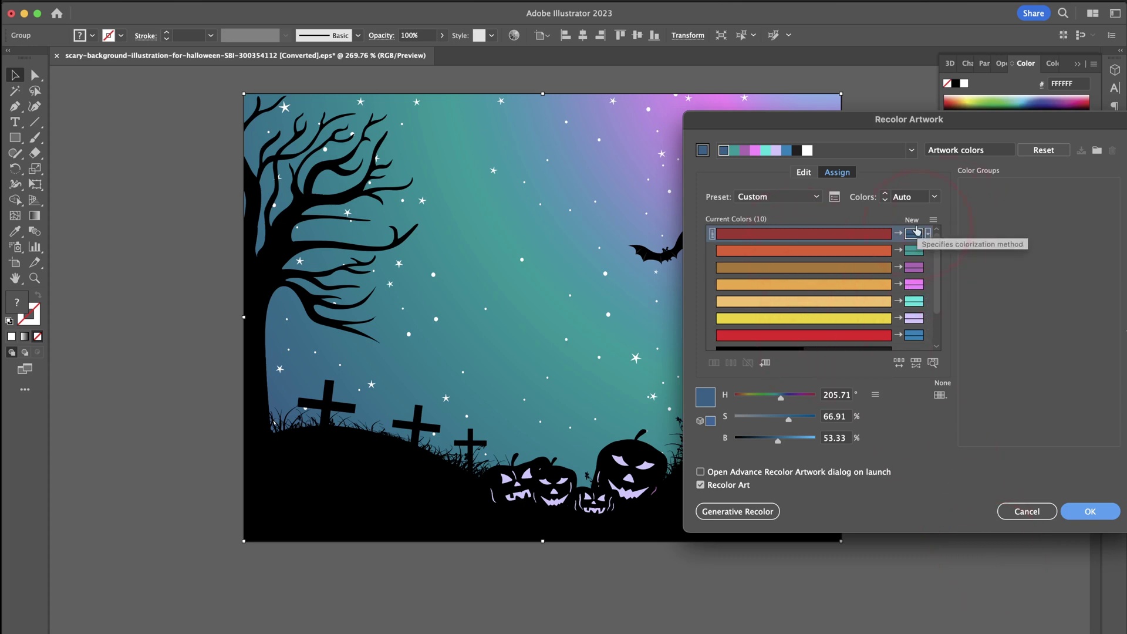
left_click(914, 336)
left_click(914, 302)
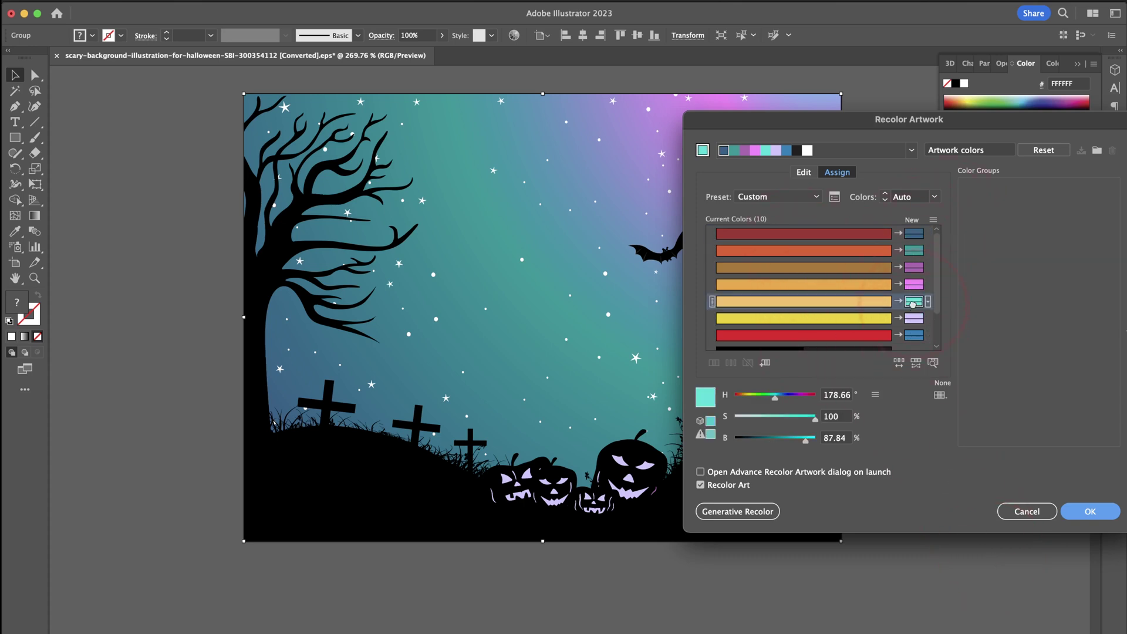
left_click(720, 398)
double_click(707, 398)
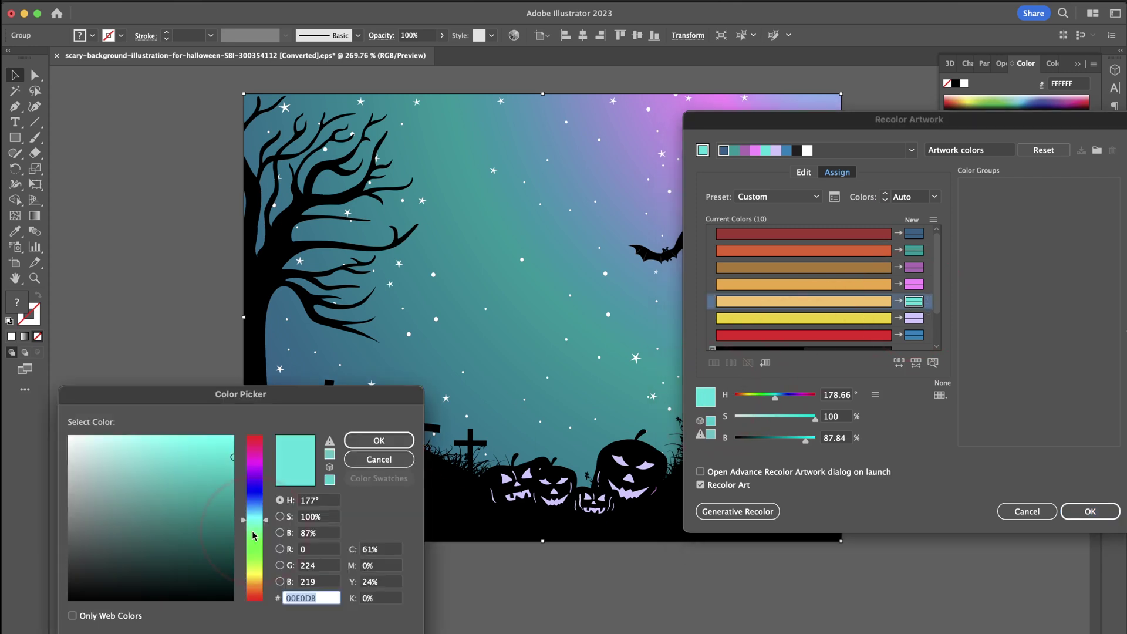
left_click_drag(255, 536, 256, 473)
left_click(379, 440)
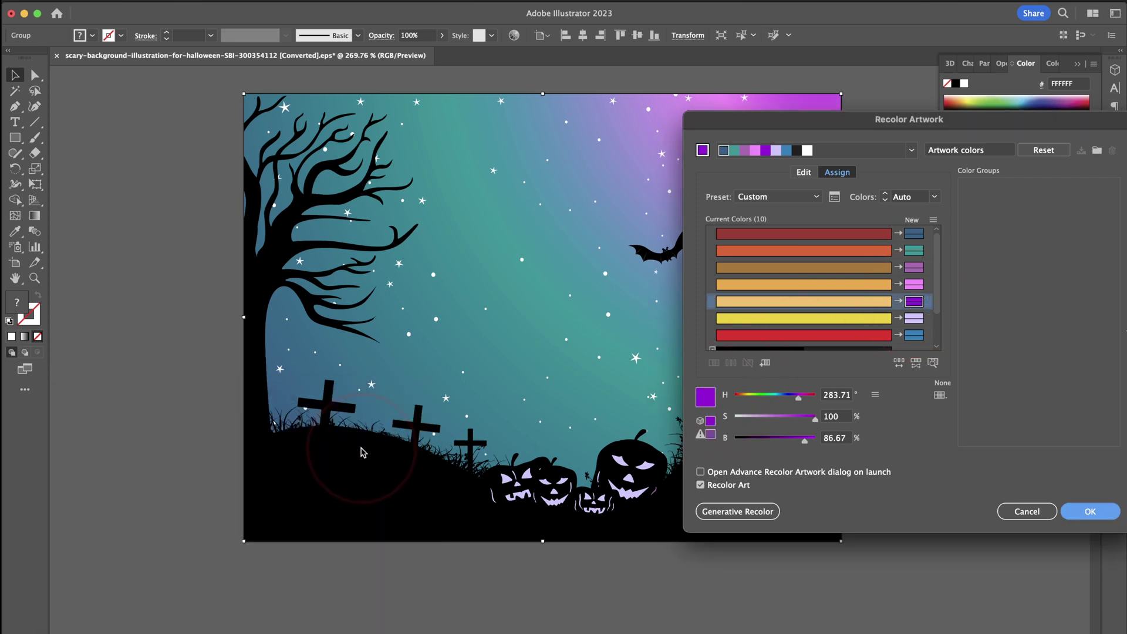
left_click_drag(840, 127, 568, 184)
left_click(875, 571)
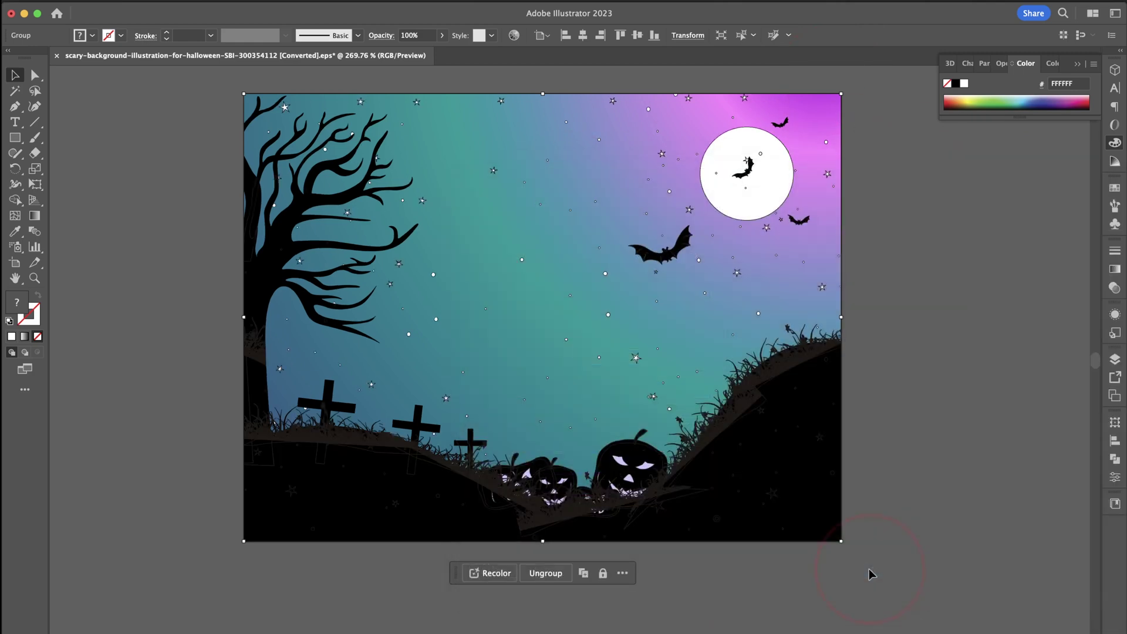
left_click(872, 574)
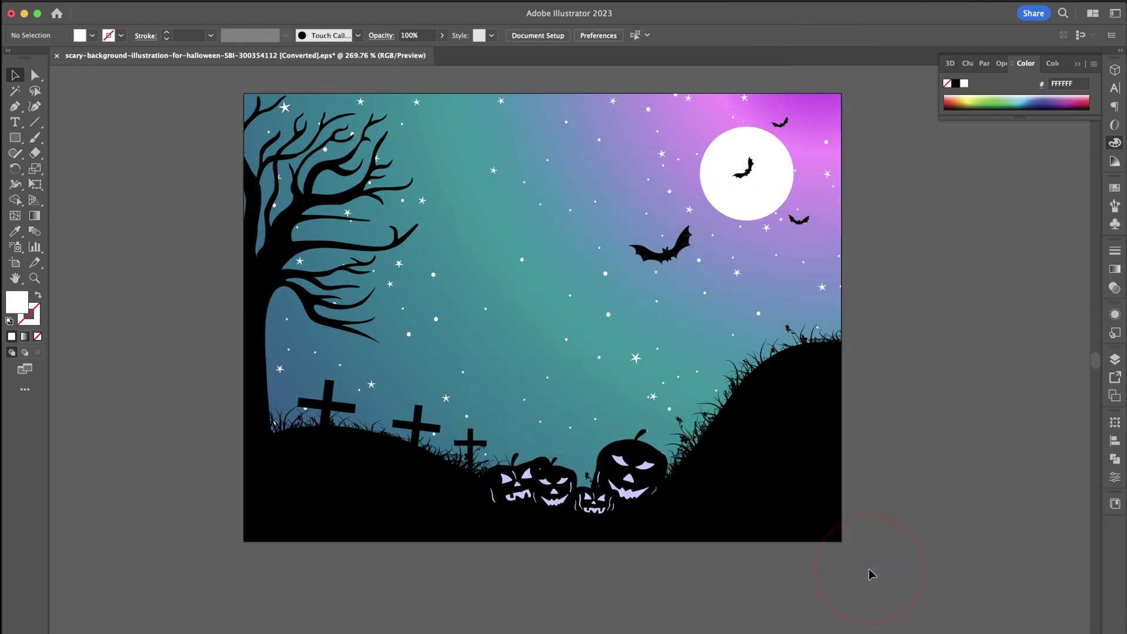